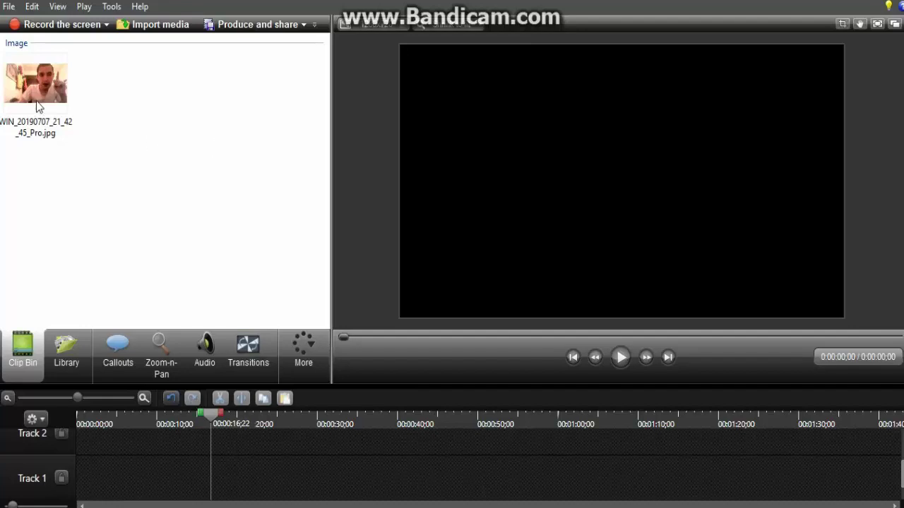
- Start a media import and browse to the Escritorio folder containing the logo images
left_click(130, 24)
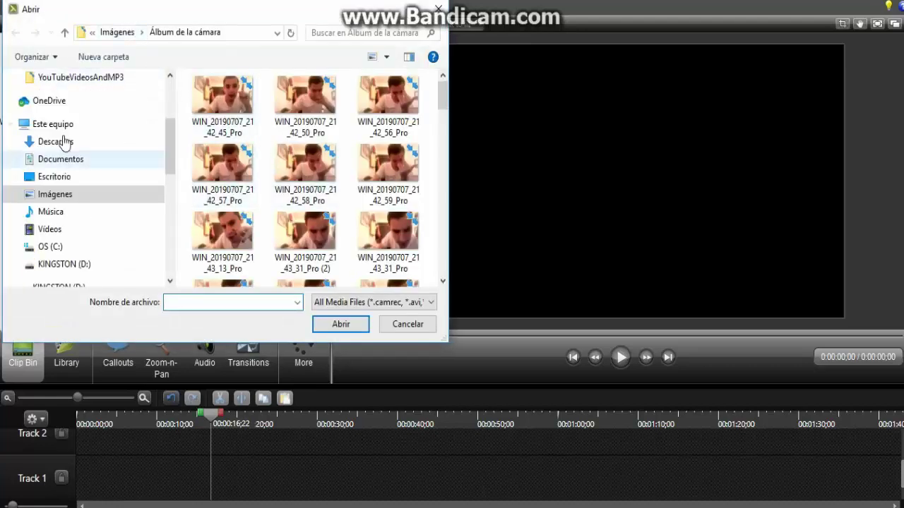
left_click(61, 124)
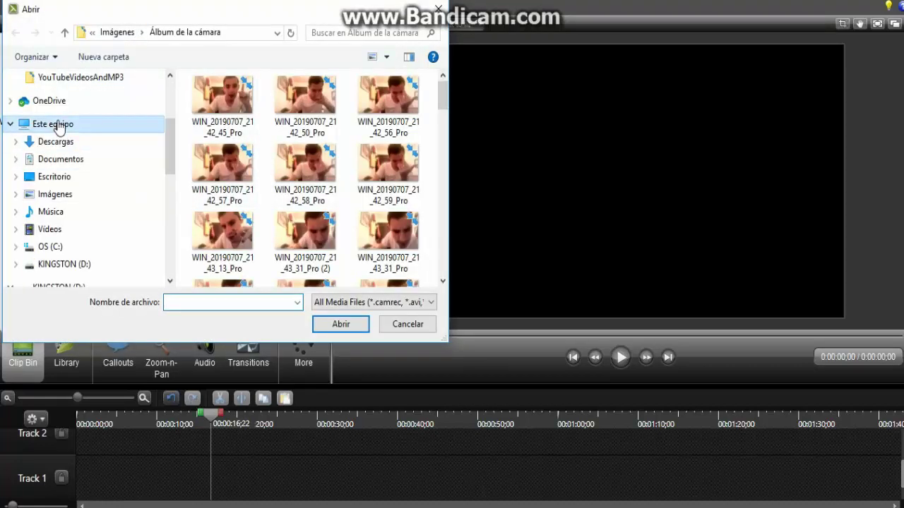
left_click(63, 178)
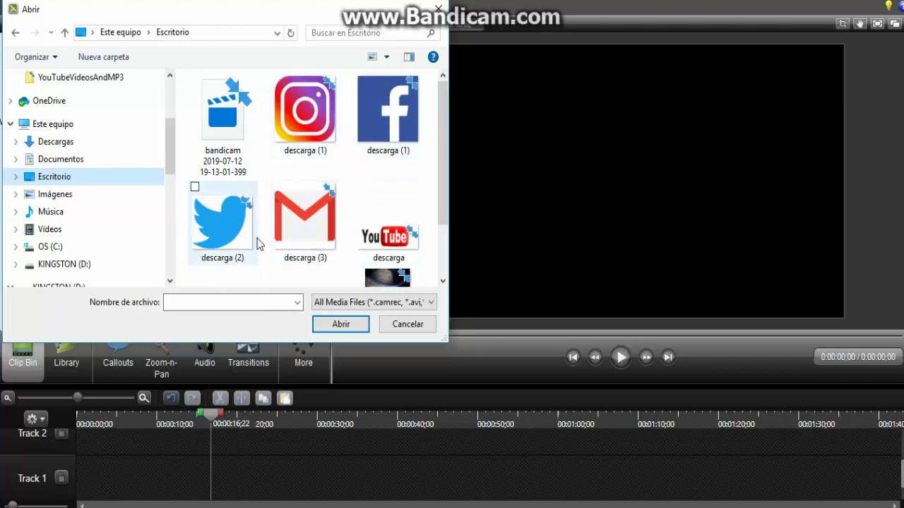
scroll(339, 212, "down", 1)
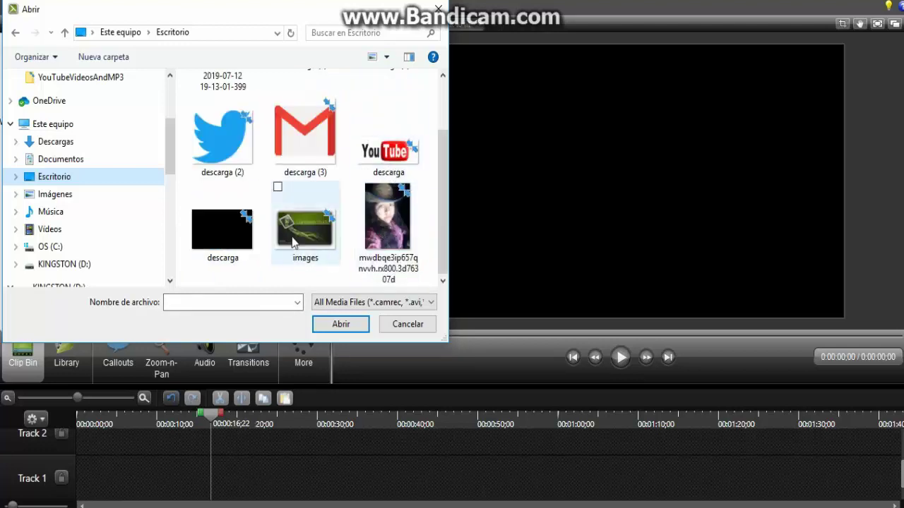
scroll(291, 237, "up", 1)
scroll(233, 240, "down", 1)
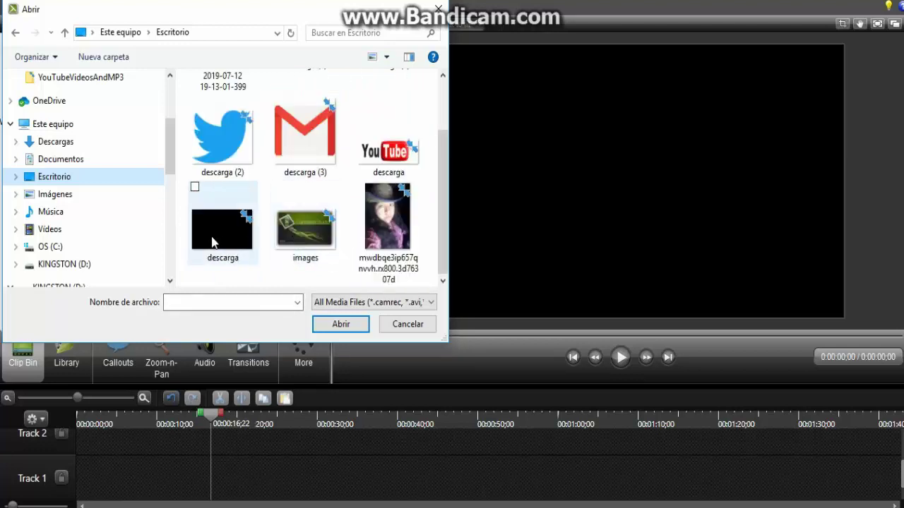
- Import the Instagram, Facebook, Twitter, Gmail and YouTube logos plus the black descarga.png image into the Clip Bin
left_click(196, 188)
left_click(195, 102)
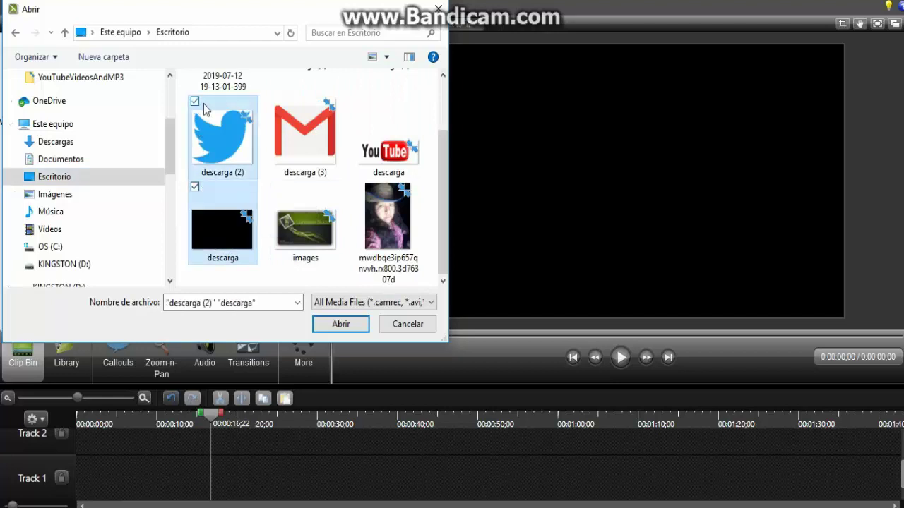
left_click(285, 106)
scroll(304, 212, "up", 1)
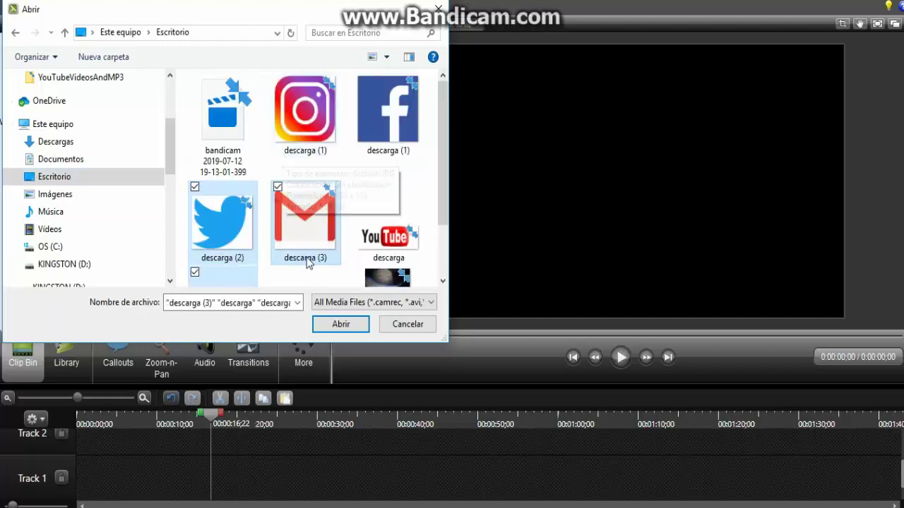
left_click(361, 80)
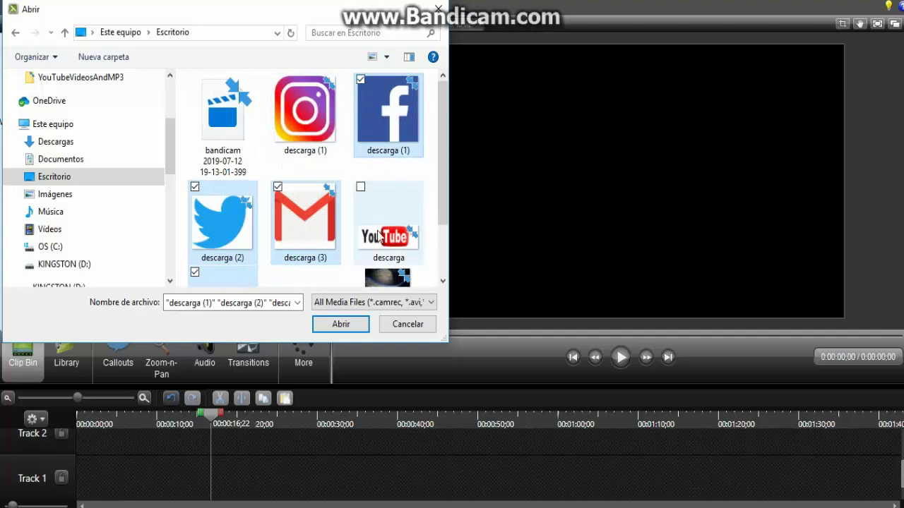
left_click(361, 186)
left_click(273, 138)
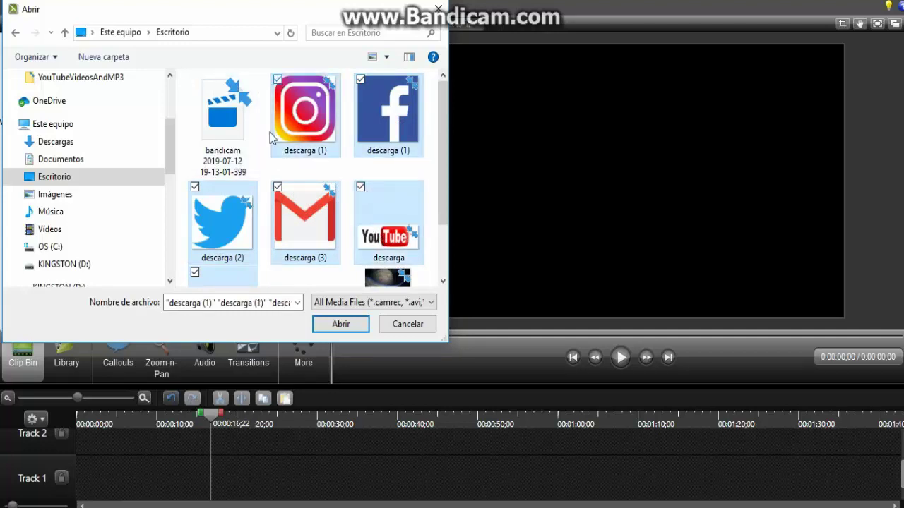
left_click(340, 324)
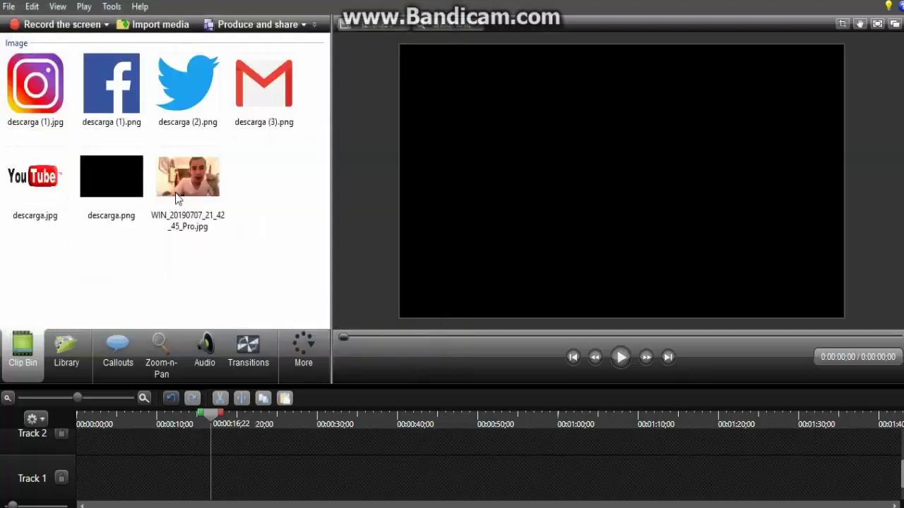
- Place the WIN_20190707_21_42_45_Pro.jpg photo on Track 1 as a clip about 24 seconds long, starting at about 10 seconds
left_click(185, 206)
left_click(222, 278)
left_click_drag(187, 212, 89, 488)
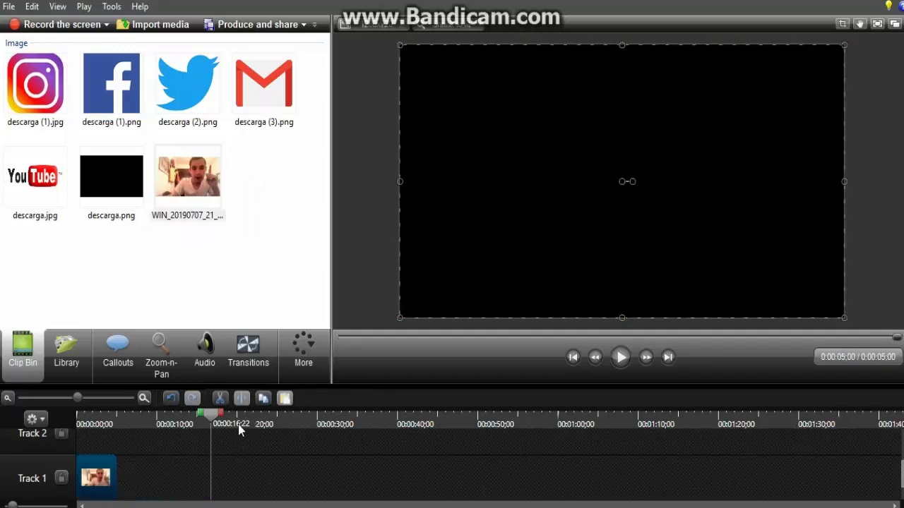
left_click_drag(212, 416, 77, 417)
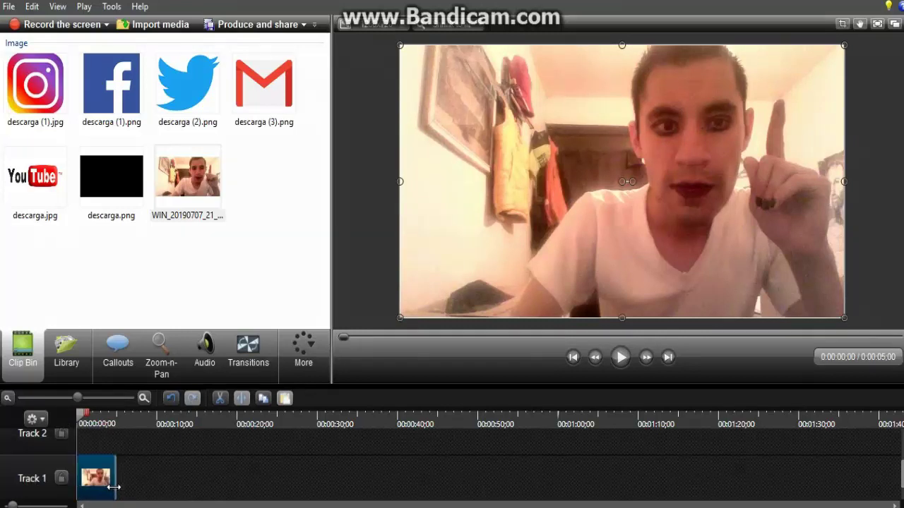
left_click_drag(113, 488, 272, 487)
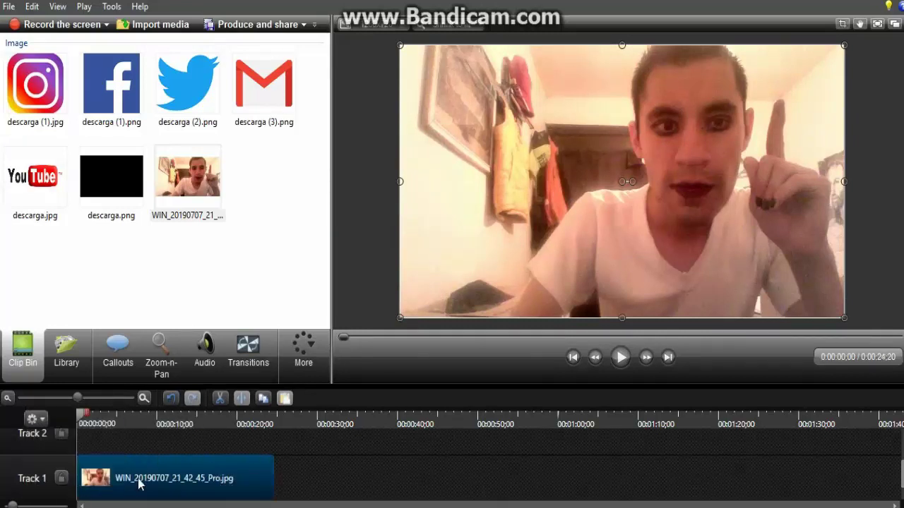
left_click_drag(139, 483, 221, 502)
- Add the black descarga.png image to Track 2, running from the timeline start to about 29 seconds
scroll(107, 466, "up", 1)
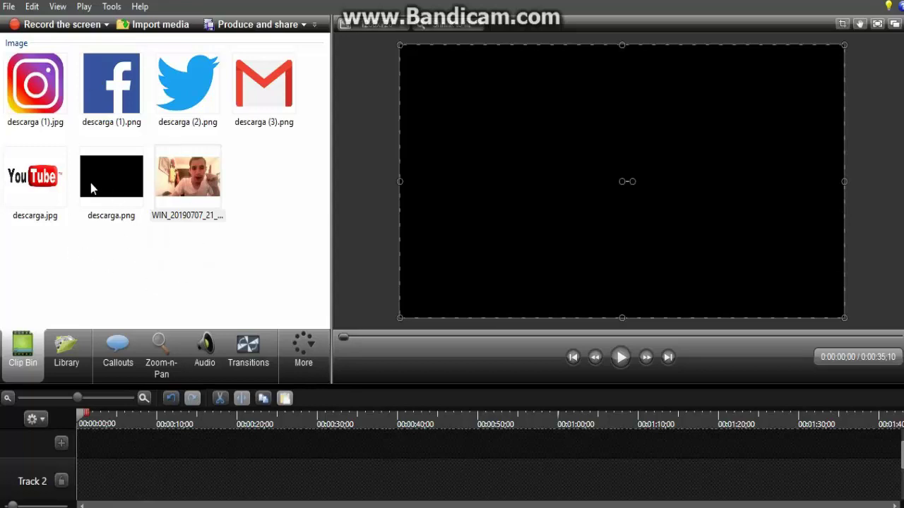
scroll(161, 434, "down", 1)
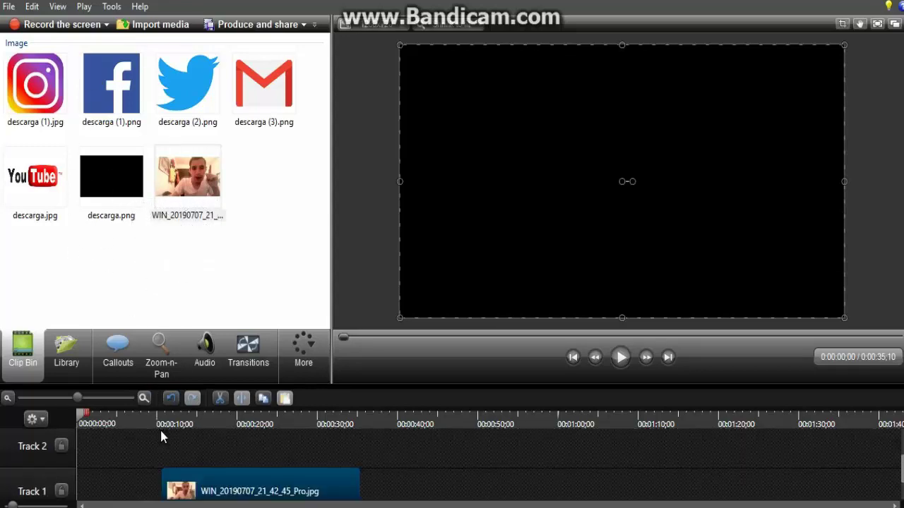
left_click_drag(127, 196, 139, 463)
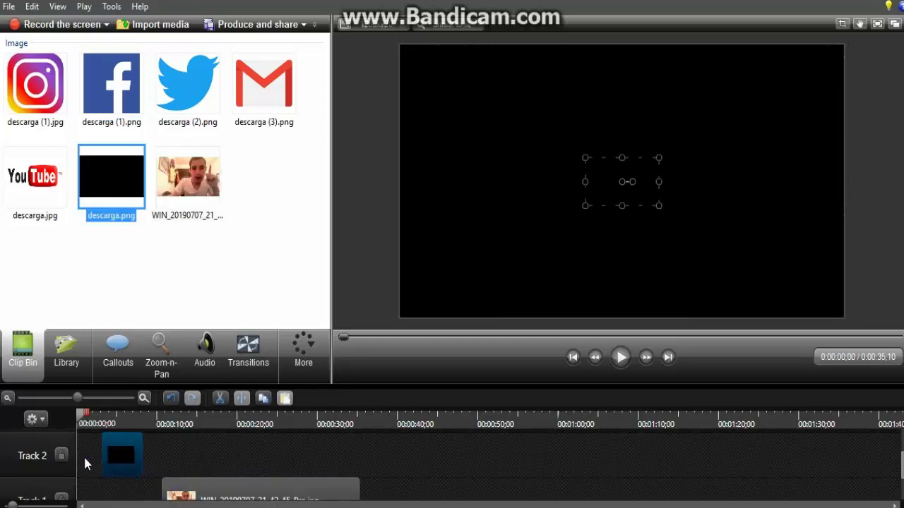
left_click_drag(85, 461, 311, 493)
- Stretch the black image to cover the whole preview canvas
left_click_drag(583, 155, 398, 125)
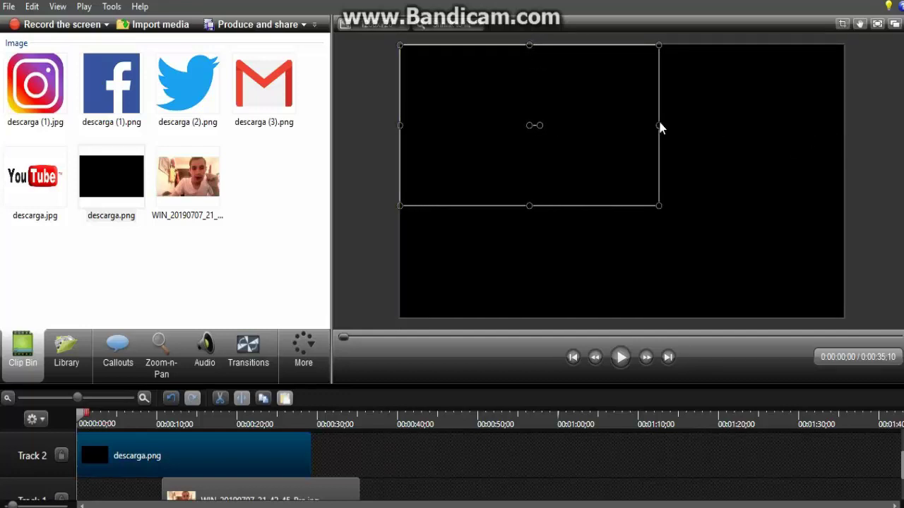
left_click_drag(659, 125, 844, 144)
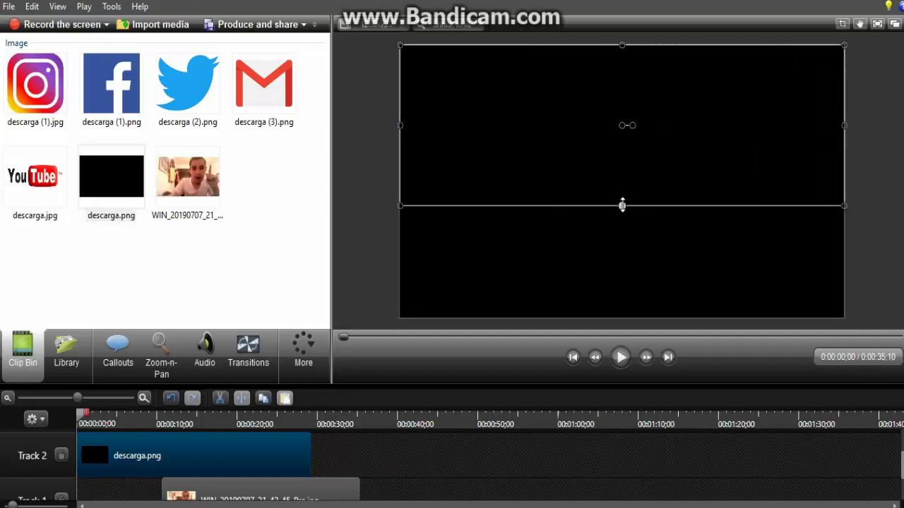
left_click_drag(622, 205, 600, 315)
left_click(380, 276)
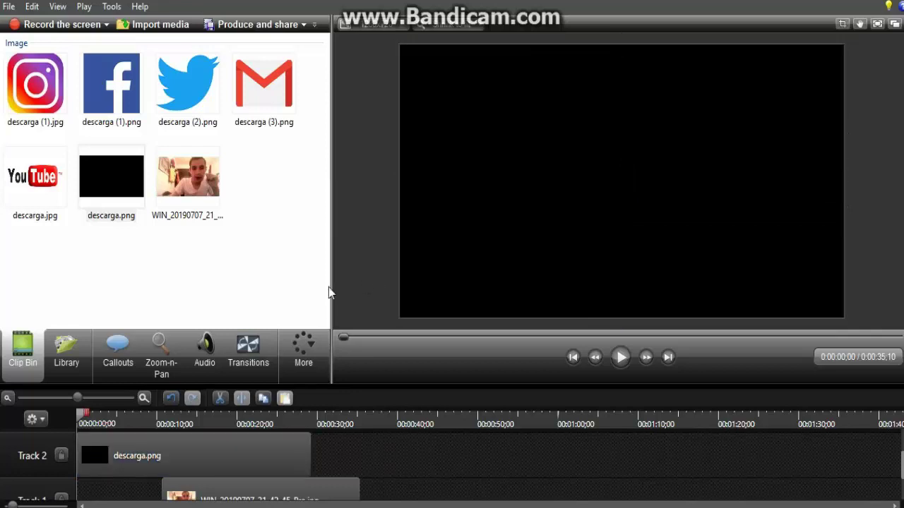
- Place the Instagram logo at the start of a new Track 3 and move it to the canvas's upper-left corner
scroll(128, 459, "up", 1)
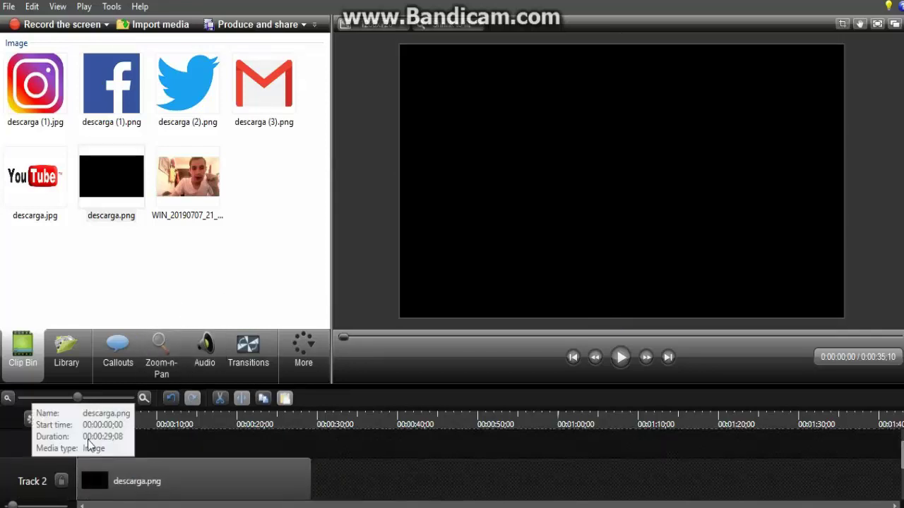
left_click(61, 443)
scroll(113, 457, "up", 1)
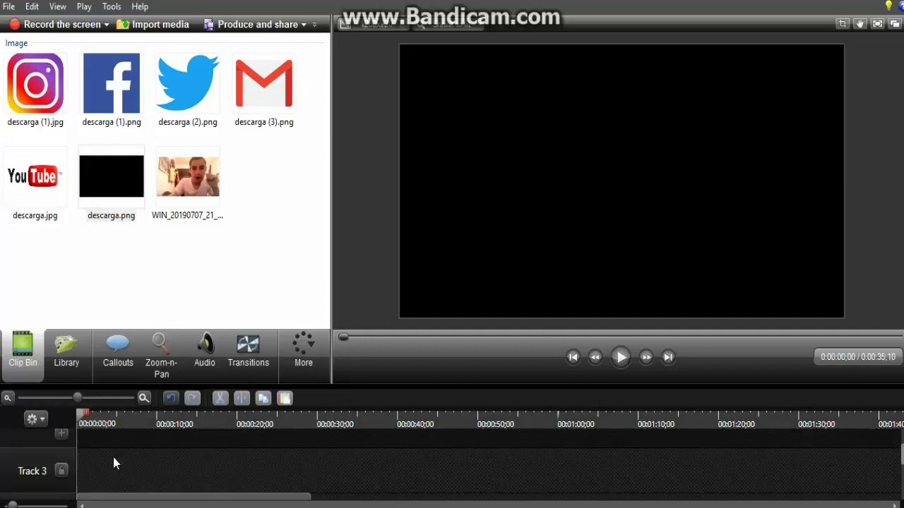
left_click(44, 92)
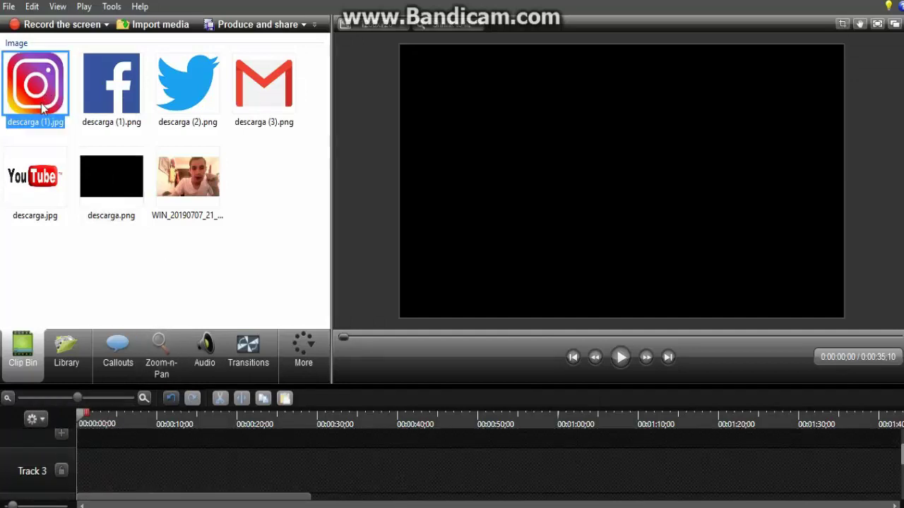
left_click_drag(44, 91, 107, 365)
left_click_drag(107, 466, 113, 471)
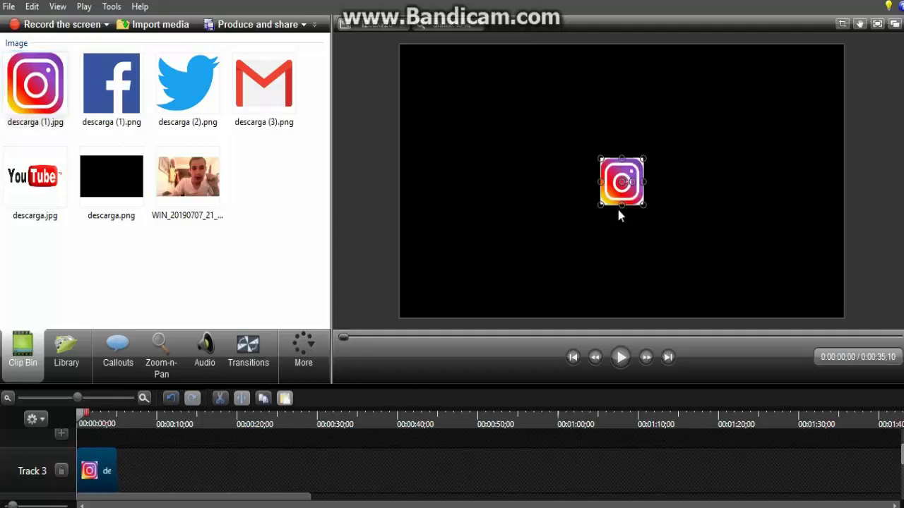
left_click_drag(609, 192, 424, 94)
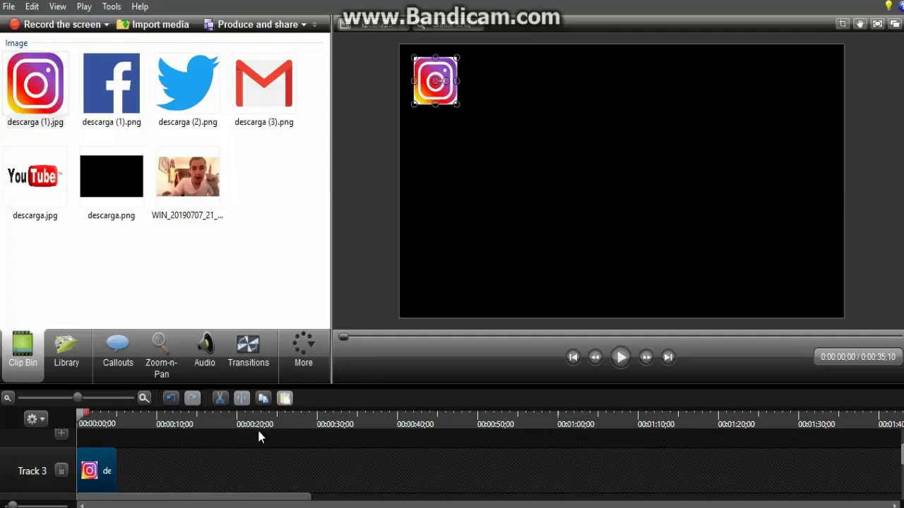
- Place the Facebook logo at the start of a new Track 4 and position it directly below the Instagram logo on the canvas
scroll(162, 463, "up", 1)
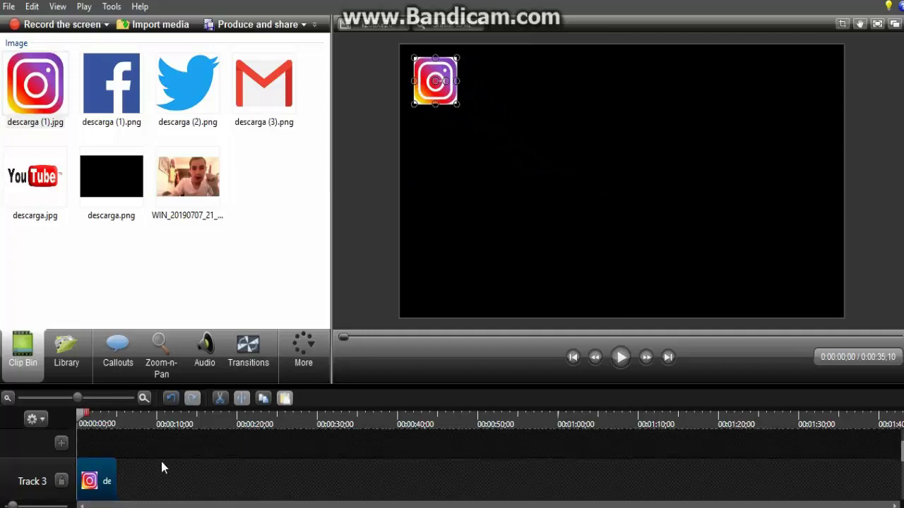
left_click(61, 443)
scroll(101, 475, "up", 3)
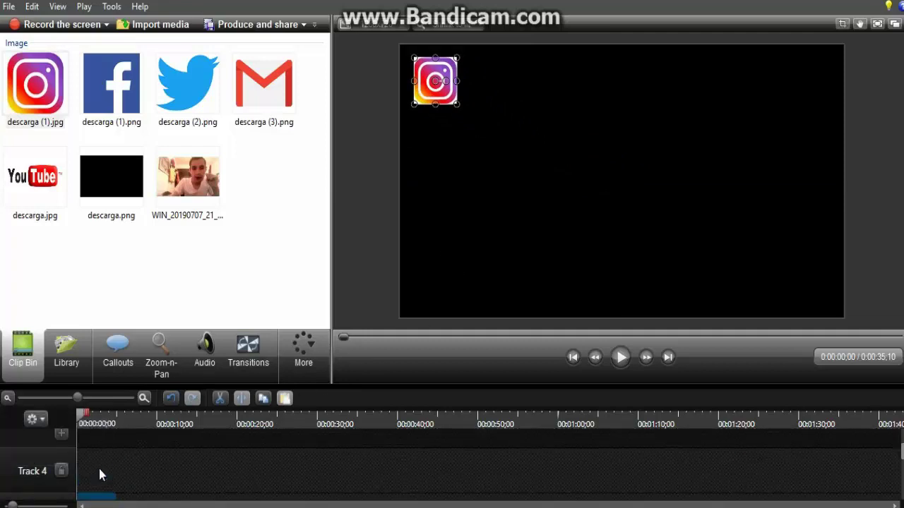
left_click_drag(133, 107, 113, 467)
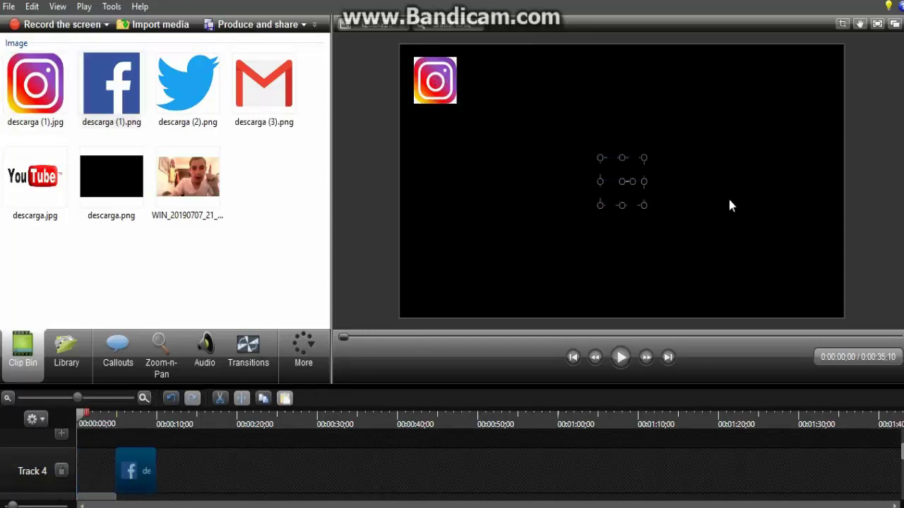
left_click_drag(125, 474, 58, 470)
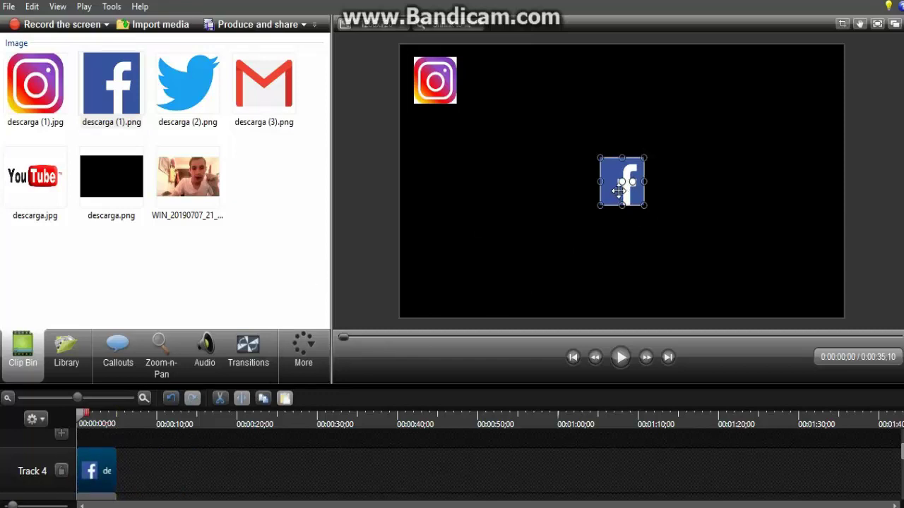
left_click_drag(615, 182, 430, 162)
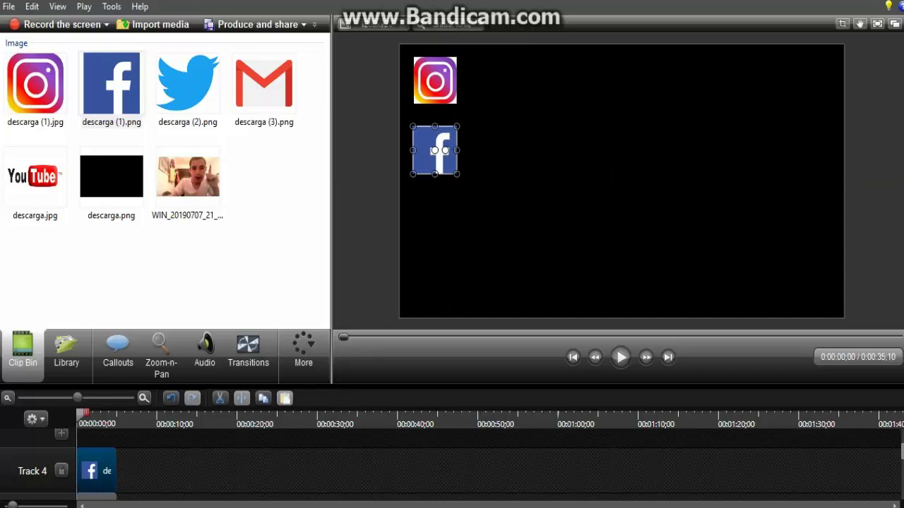
- Place the Twitter logo at the start of a new Track 5 and position it below the Facebook logo on the canvas
scroll(127, 476, "up", 3)
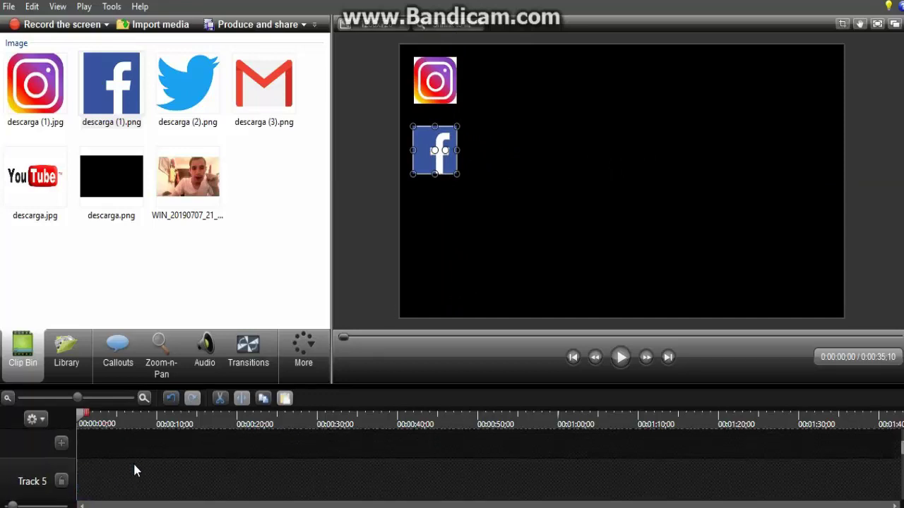
left_click_drag(198, 96, 130, 477)
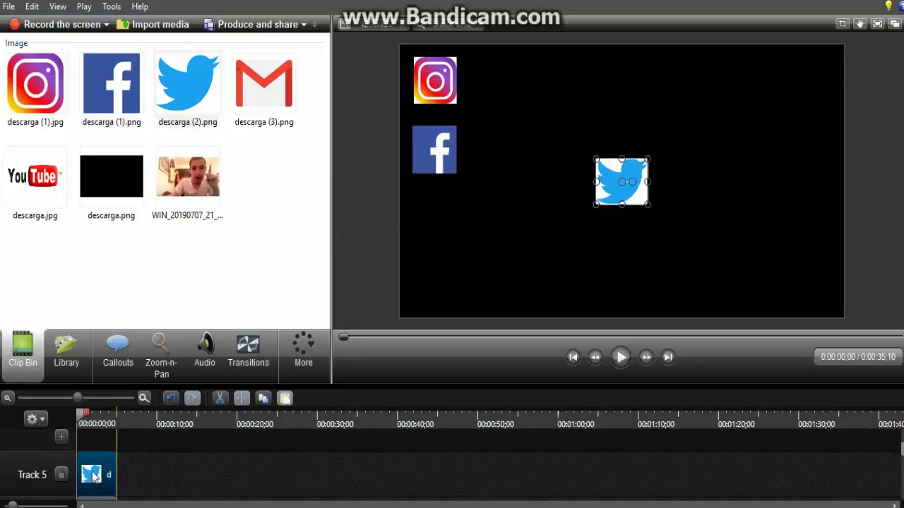
left_click_drag(629, 181, 439, 220)
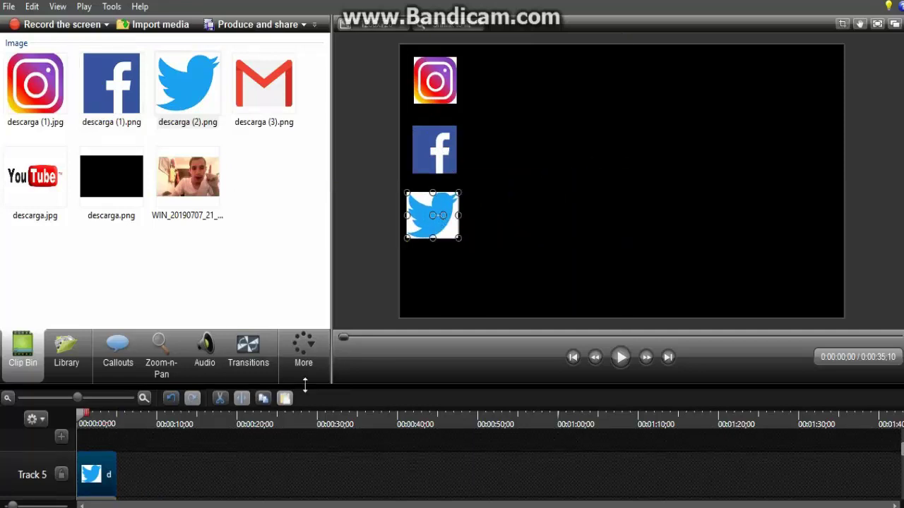
- Place the Gmail logo at the start of a new Track 6 and position it directly below the Twitter logo on the canvas
scroll(152, 475, "up", 1)
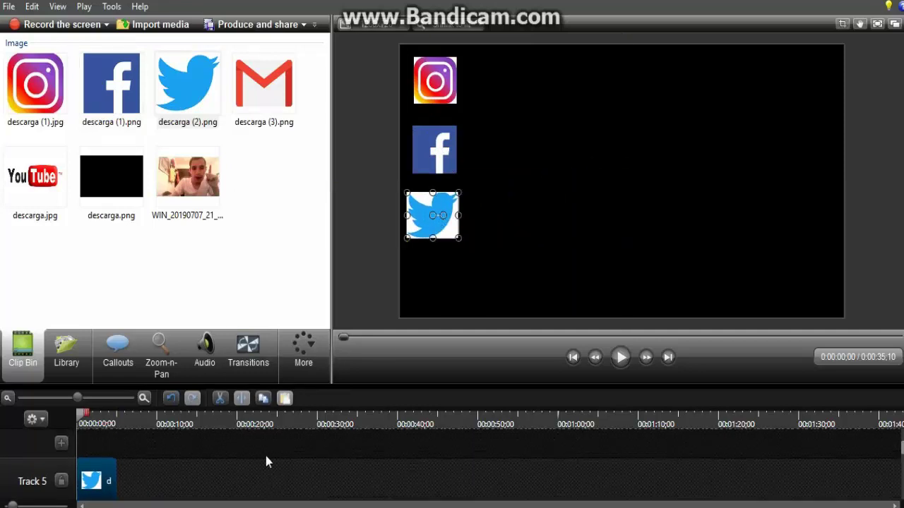
left_click(61, 443)
scroll(111, 472, "up", 2)
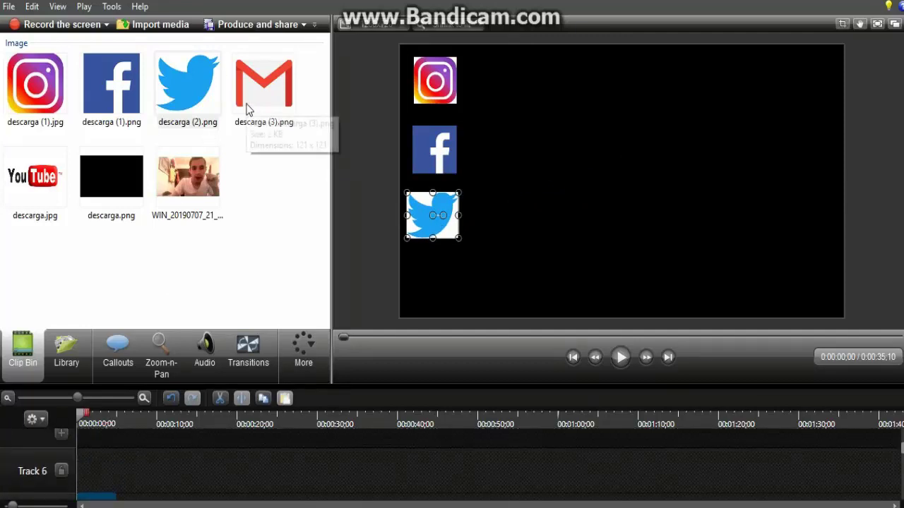
left_click_drag(273, 92, 121, 477)
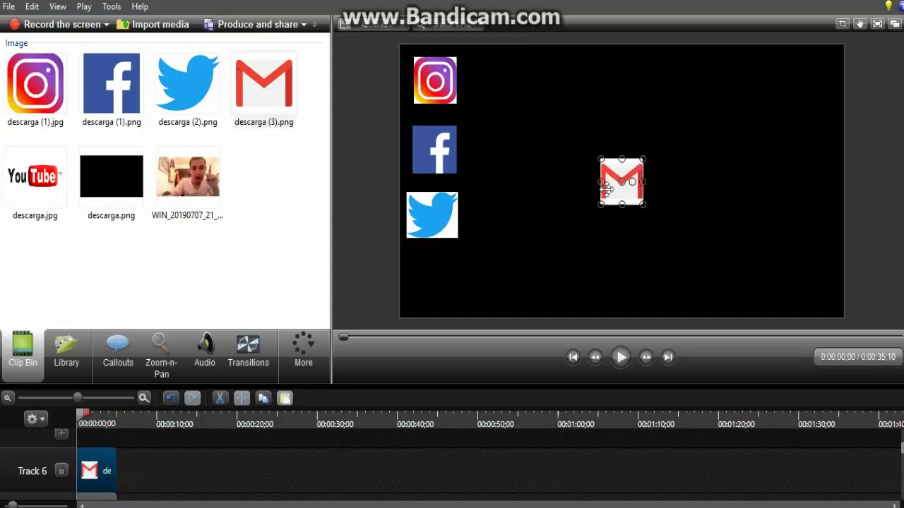
left_click_drag(611, 192, 432, 284)
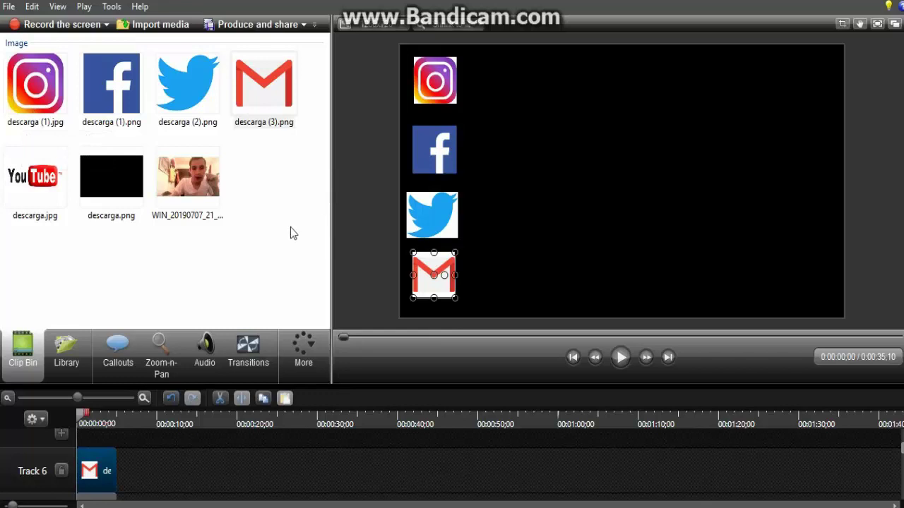
- Place the YouTube logo at the start of a new Track 7 and move it to the lower middle of the canvas
scroll(109, 480, "up", 1)
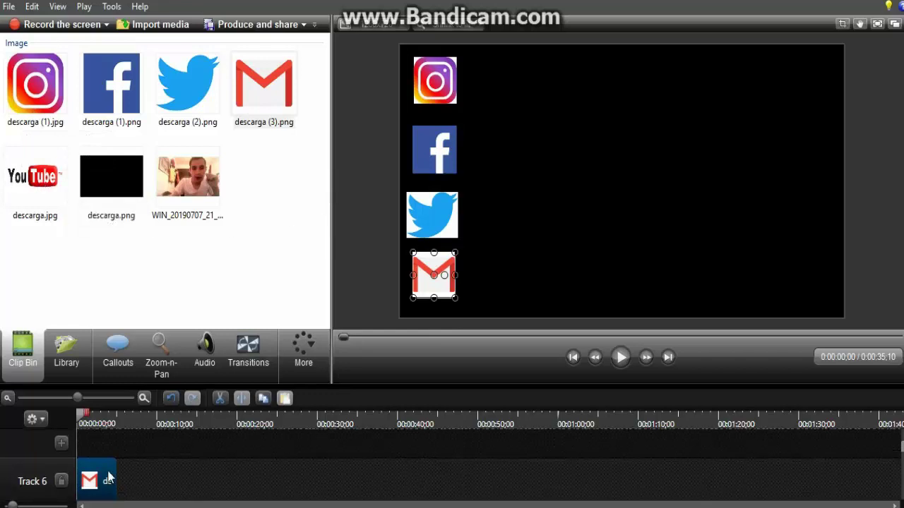
left_click(62, 444)
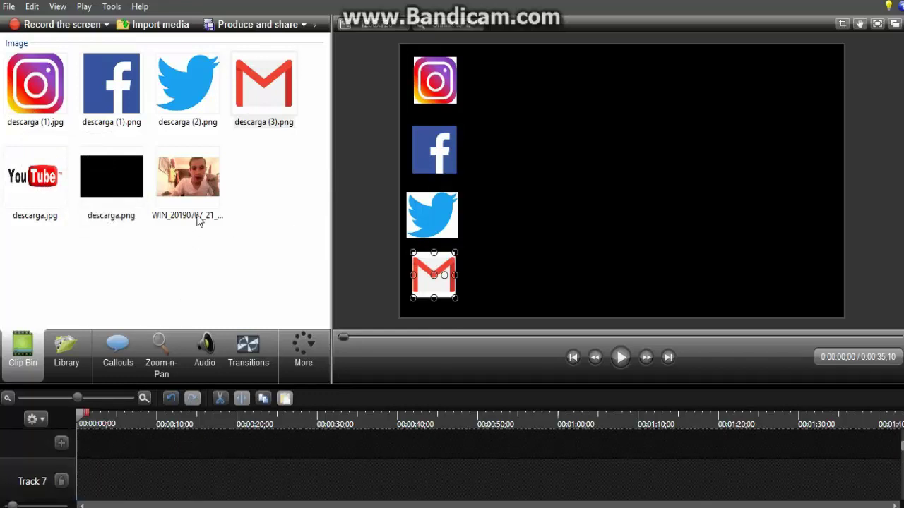
left_click_drag(269, 103, 87, 477)
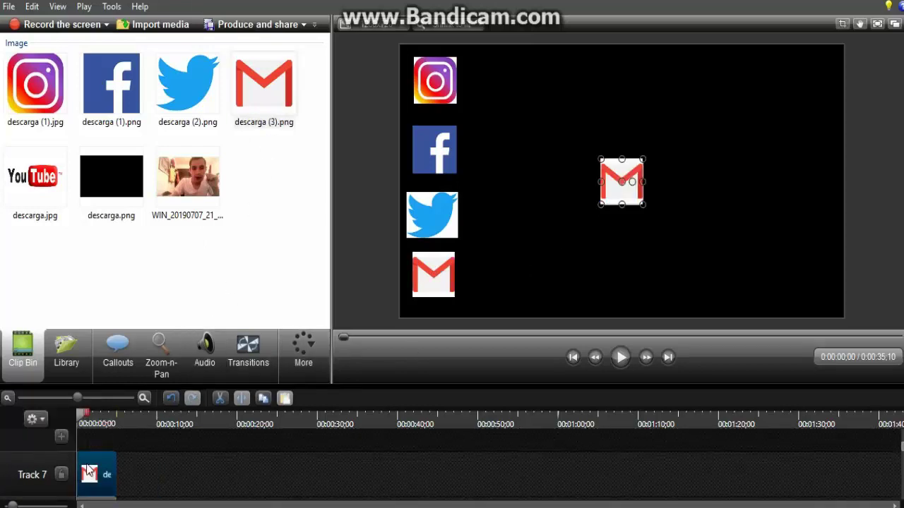
key("Delete")
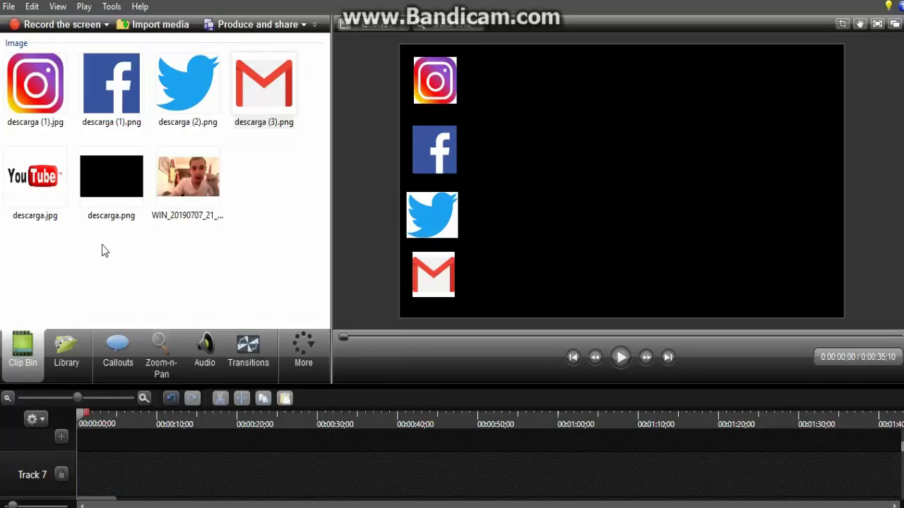
left_click_drag(53, 197, 95, 480)
left_click_drag(599, 194, 587, 292)
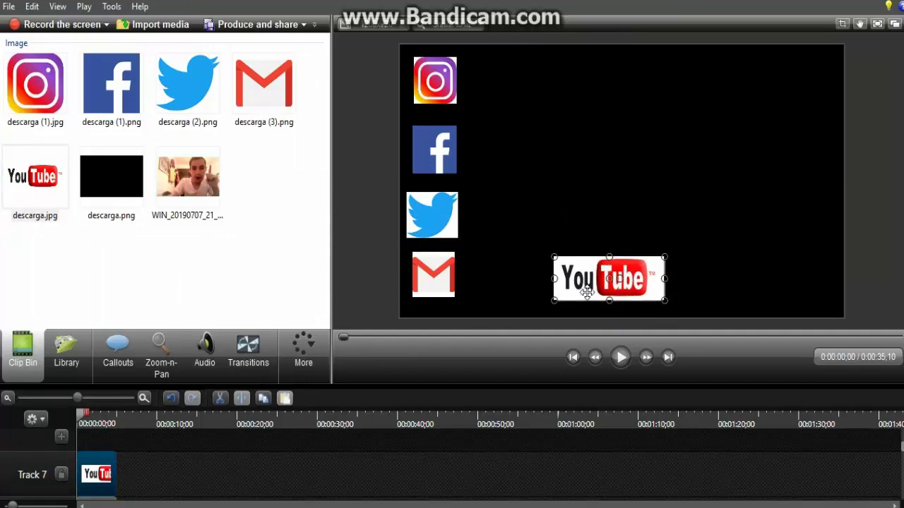
- Select the Instagram clip on Track 3 and set its callout text colour to white
scroll(176, 482, "down", 6)
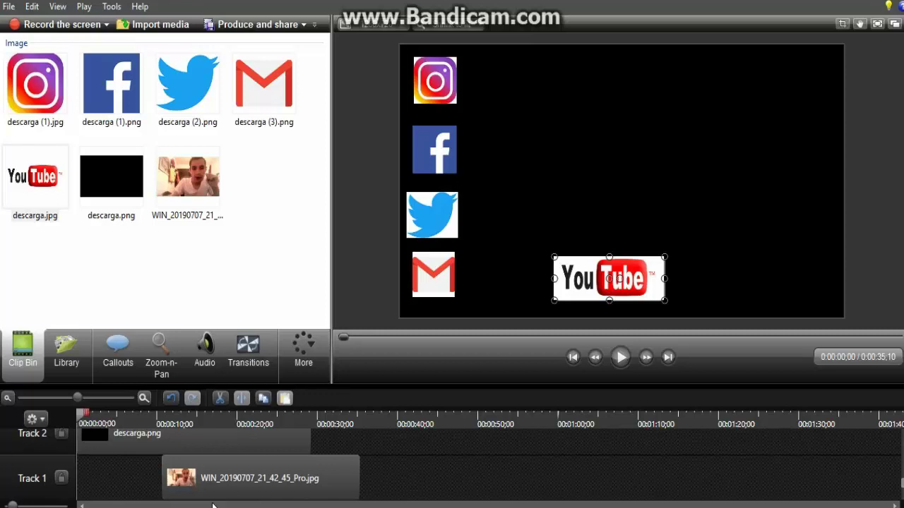
scroll(212, 503, "up", 2)
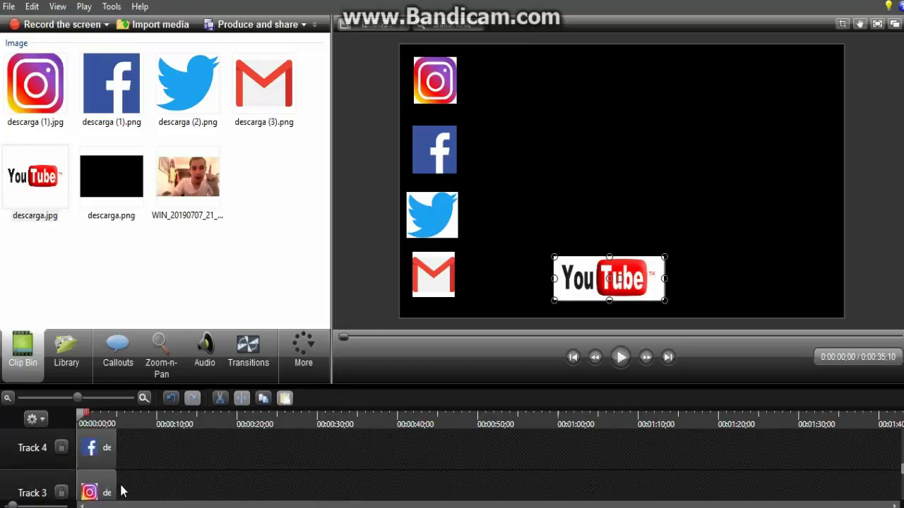
left_click(106, 491)
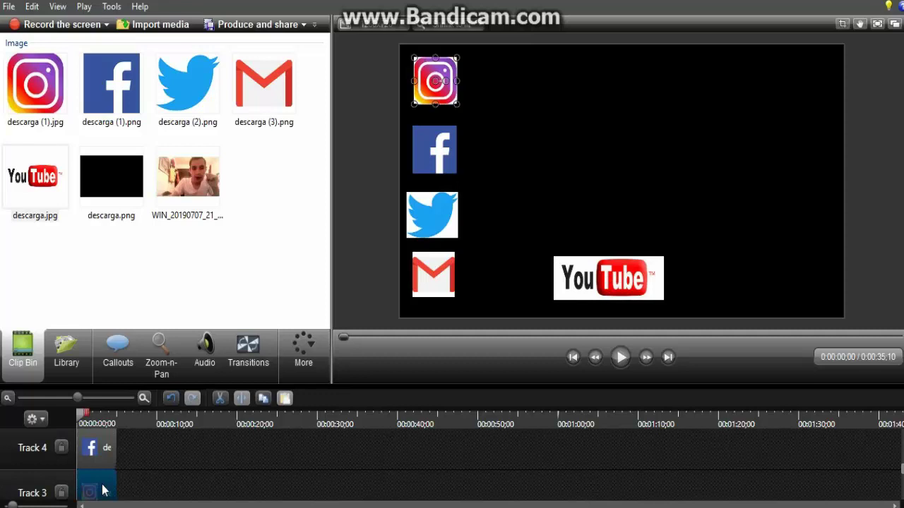
left_click(118, 349)
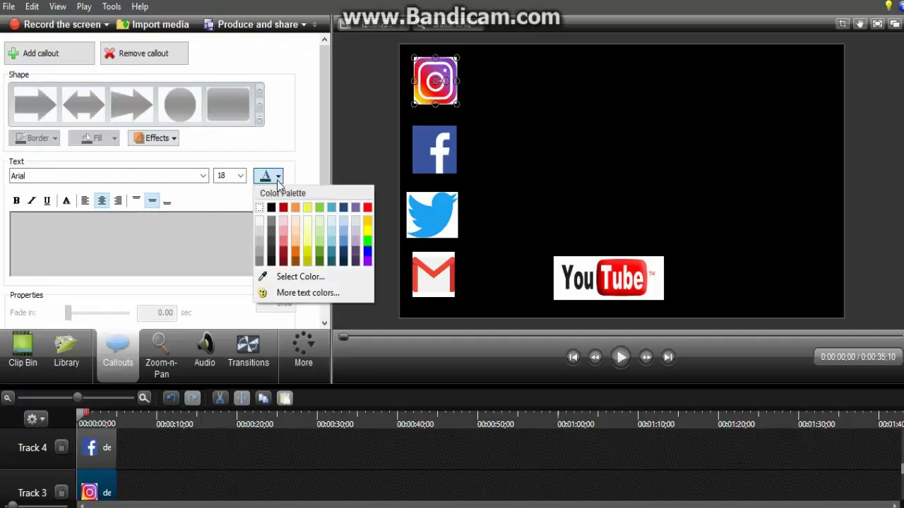
left_click(259, 219)
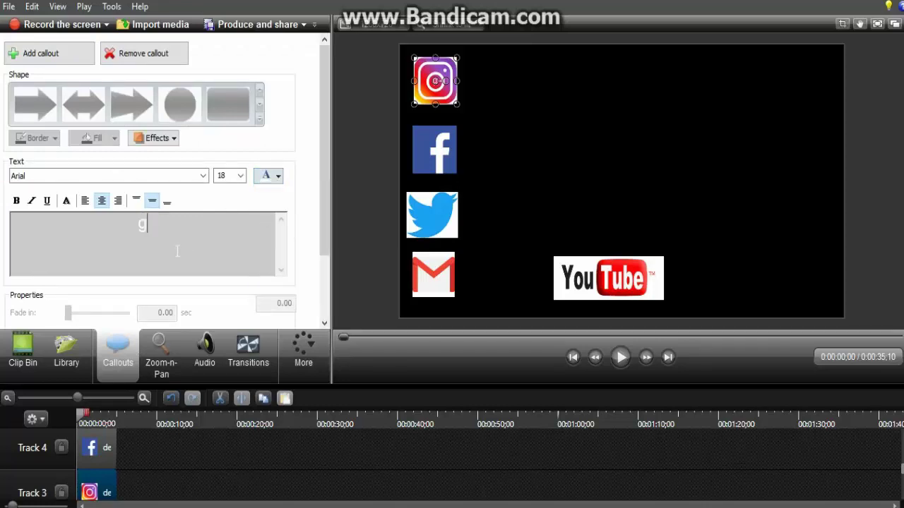
type("yytytyty")
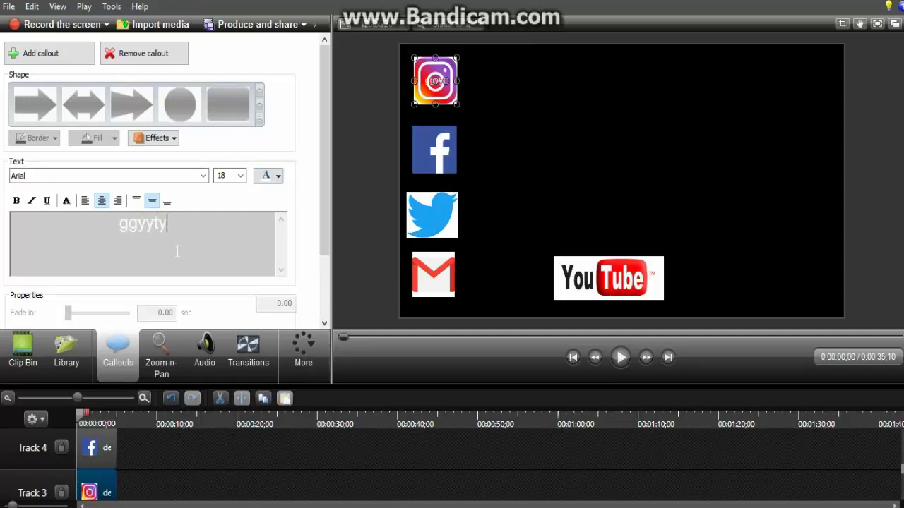
key("BackSpace")
key("BackSpace")
key("BackSpace")
key("BackSpace")
key("BackSpace")
key("BackSpace")
key("BackSpace")
key("BackSpace")
key("BackSpace")
key("BackSpace")
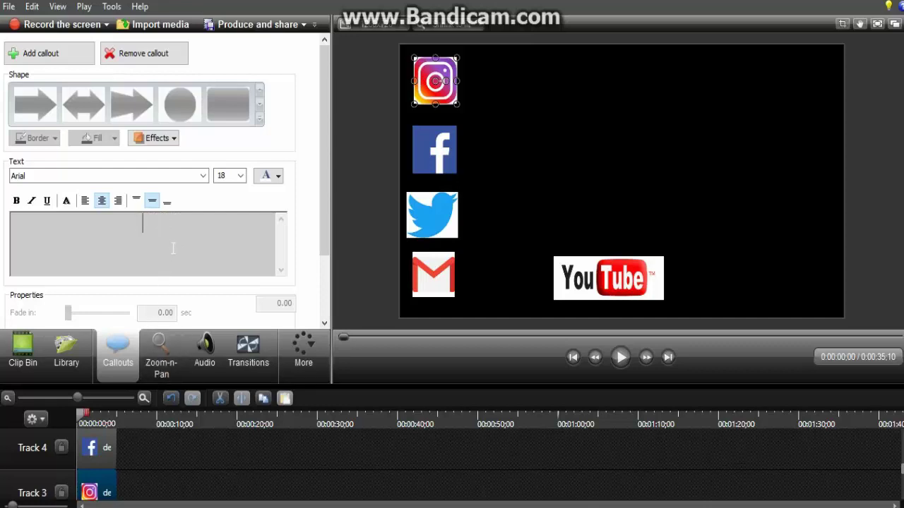
type("ghggg")
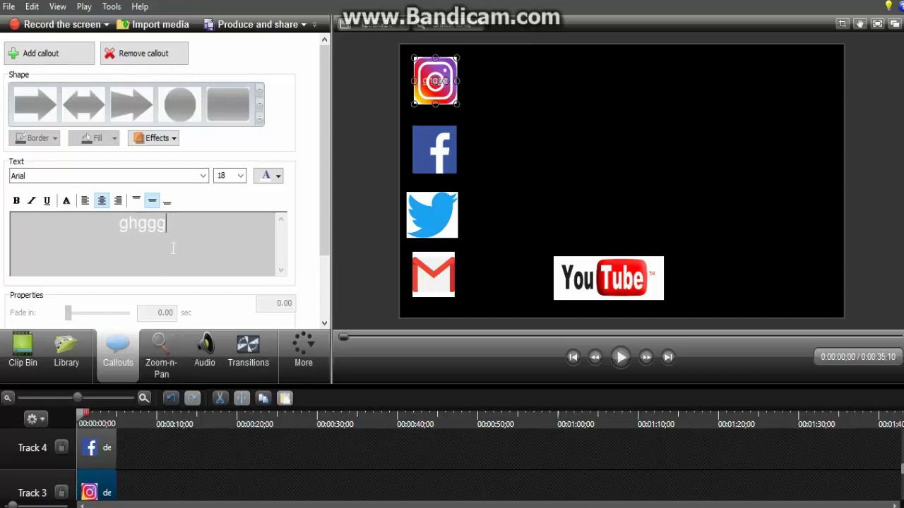
key("BackSpace")
key("BackSpace")
key("BackSpace")
key("BackSpace")
key("BackSpace")
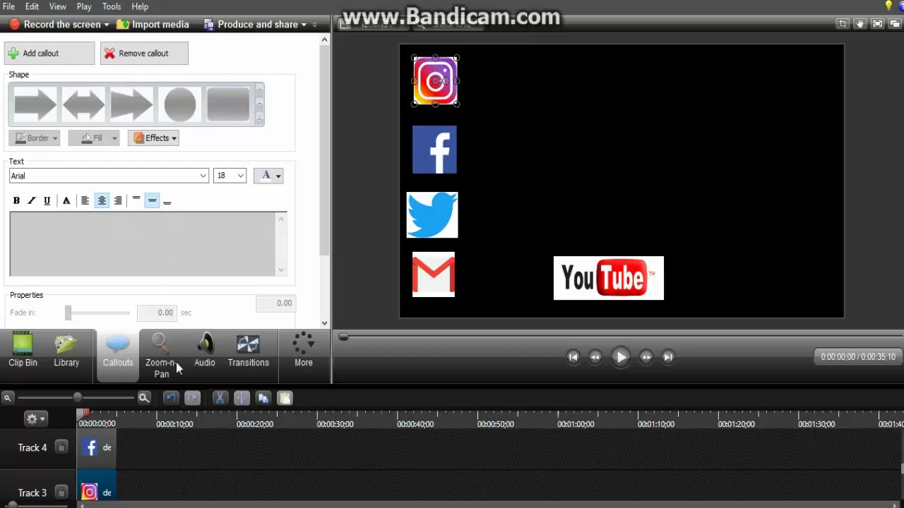
- Reapply white as the Instagram clip's text colour and try it with sample letters, clearing them again
scroll(157, 463, "down", 1)
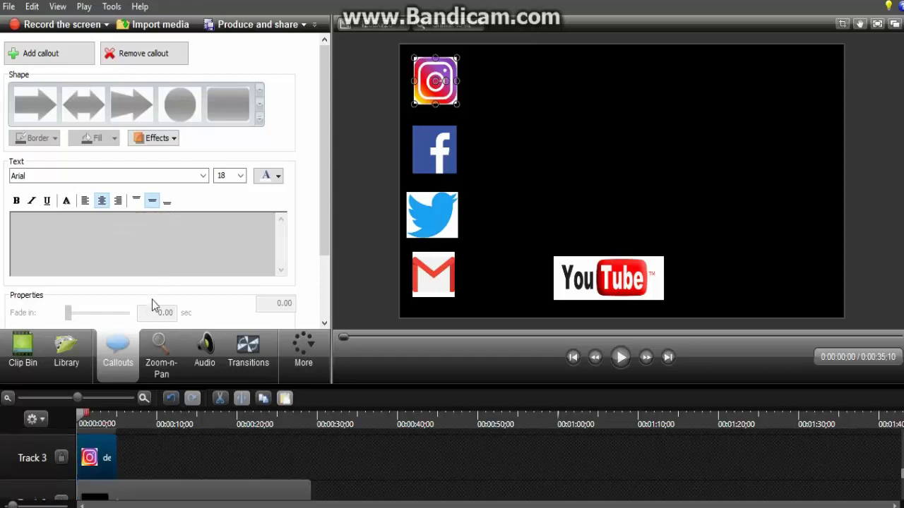
left_click(279, 180)
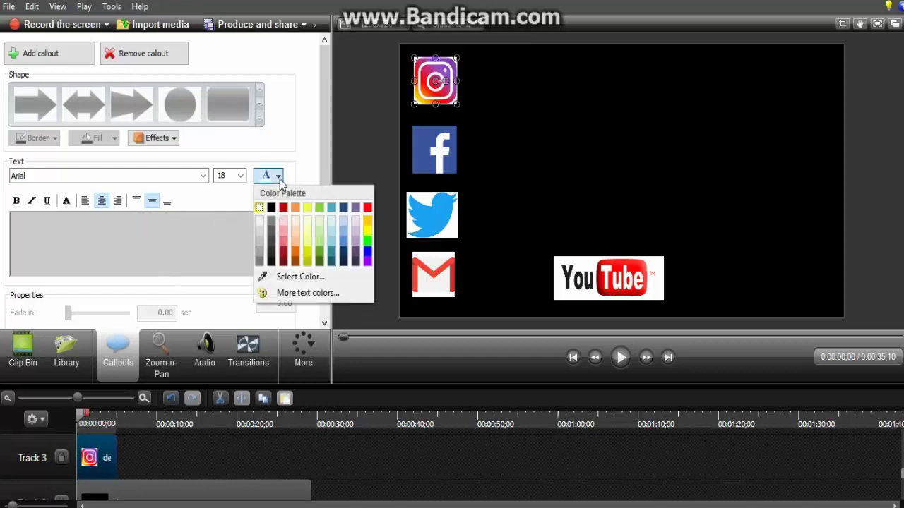
left_click(260, 221)
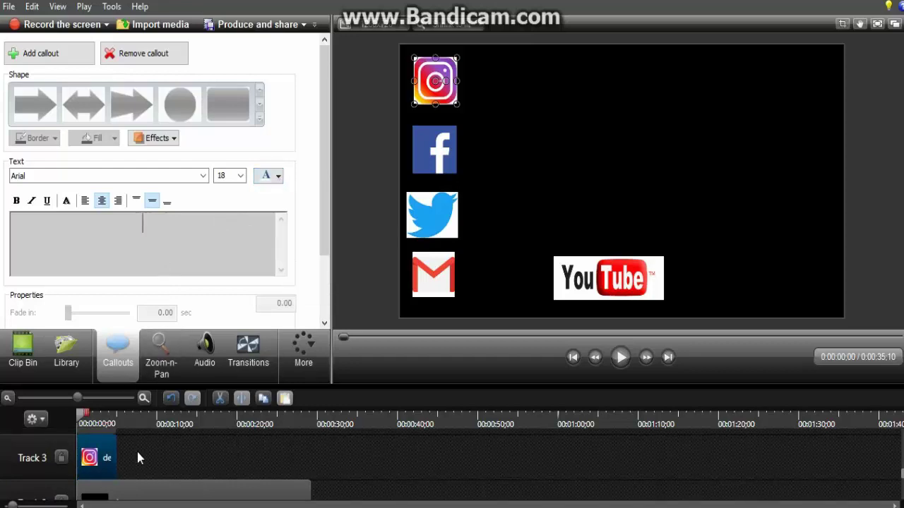
type("hhhhhh")
key("BackSpace")
key("BackSpace")
key("BackSpace")
key("BackSpace")
key("BackSpace")
key("BackSpace")
- Set the Instagram clip's text size to 72 and try it with the letter "h", clearing it again
left_click(240, 175)
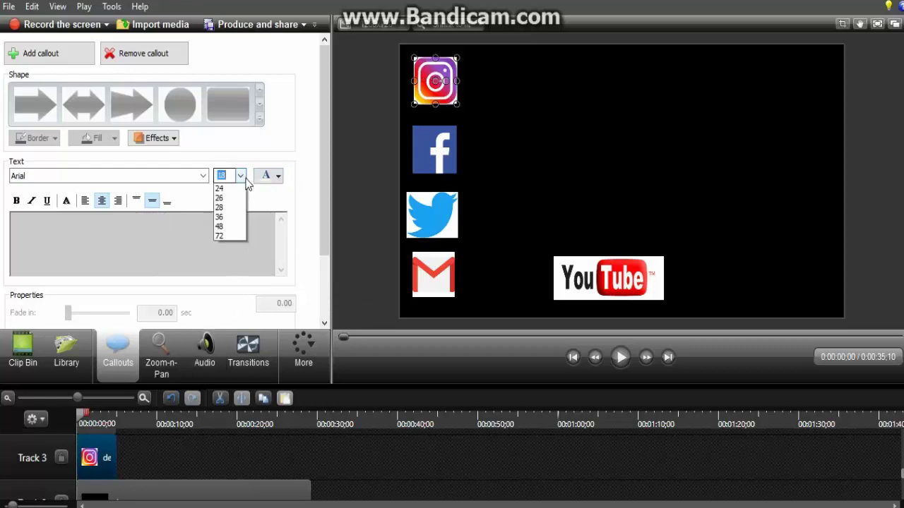
left_click(222, 331)
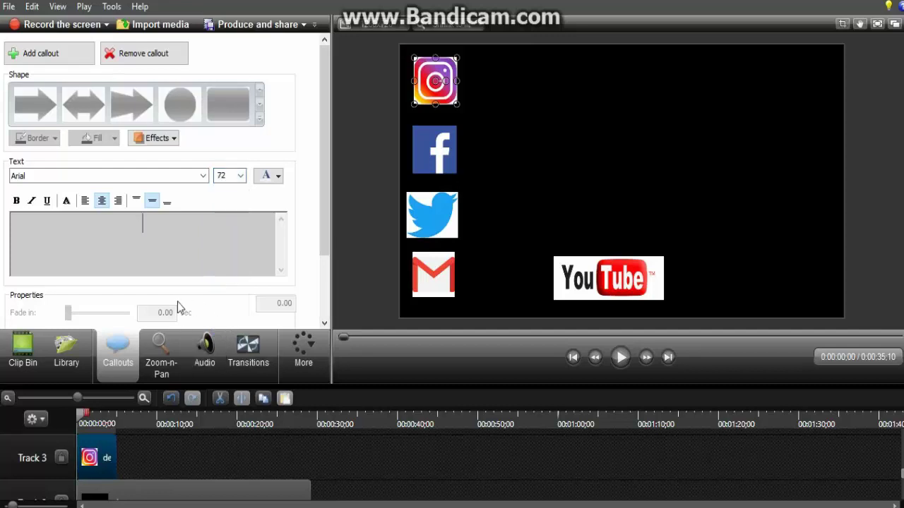
type("h")
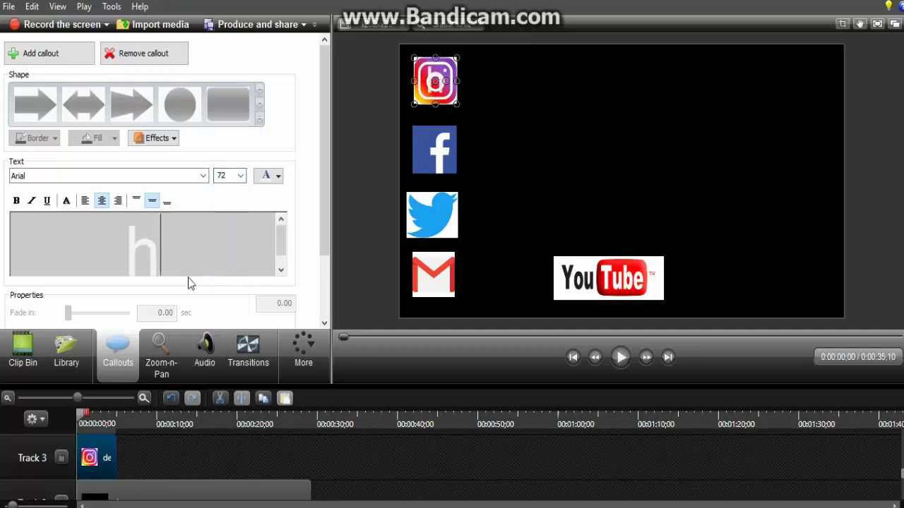
key("BackSpace")
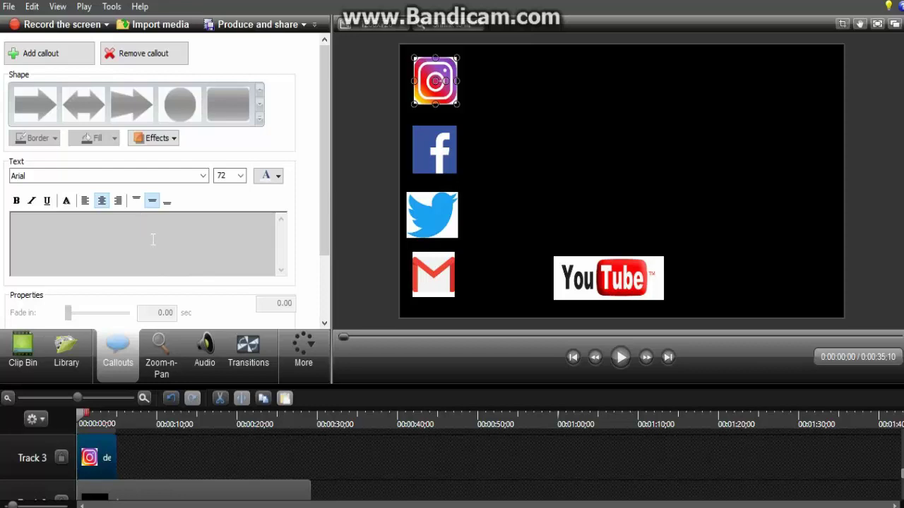
- Enter "sigueme" as the Instagram clip's text, with "en instagram" on a second line
type("sig")
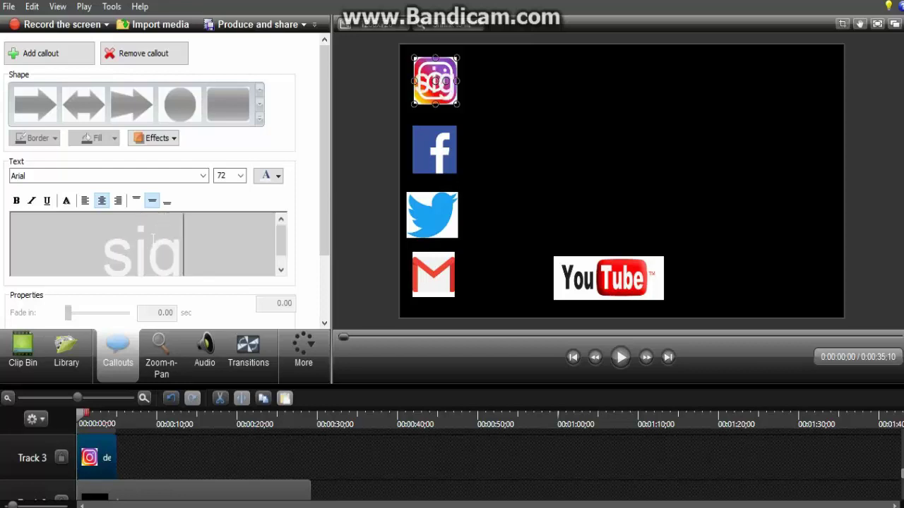
type("ueme")
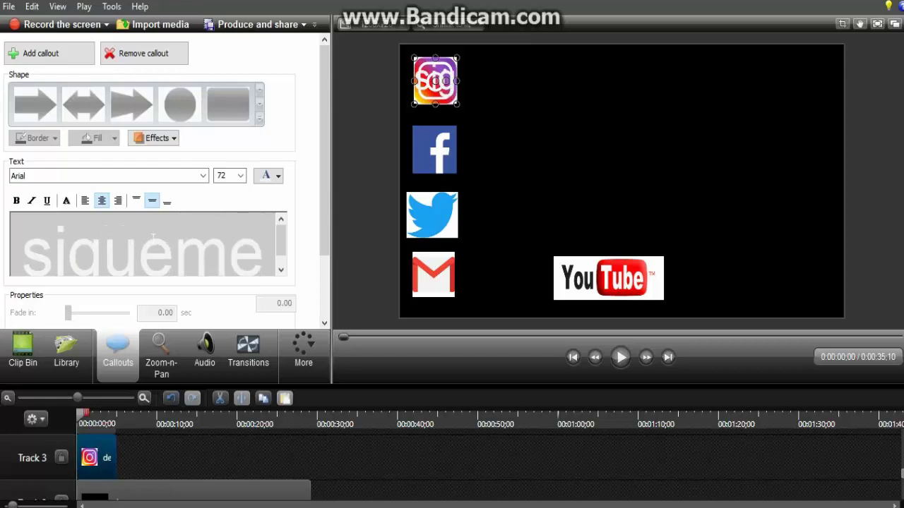
key("ctrl+a")
key("BackSpace")
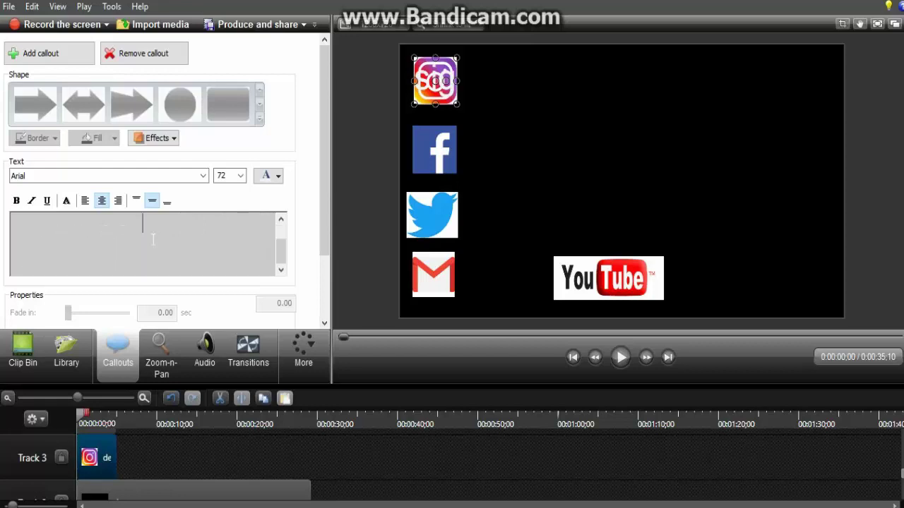
type("e")
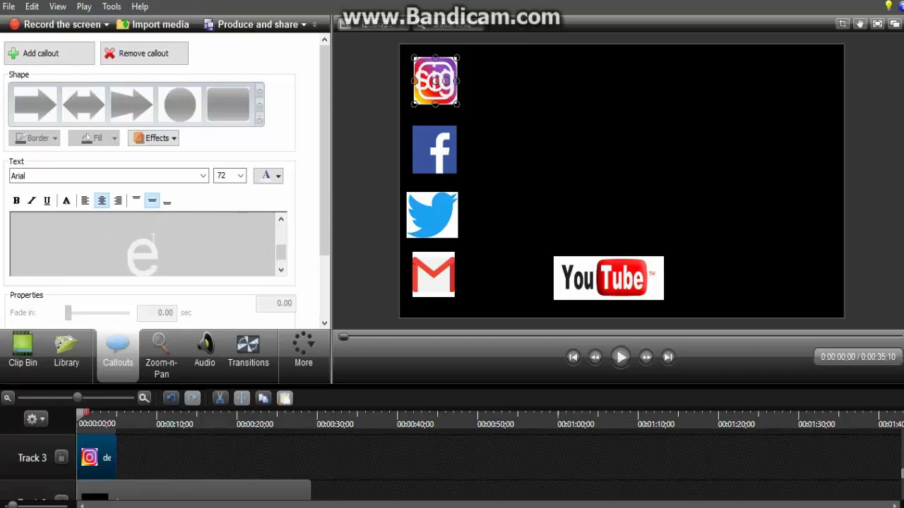
type("n inst")
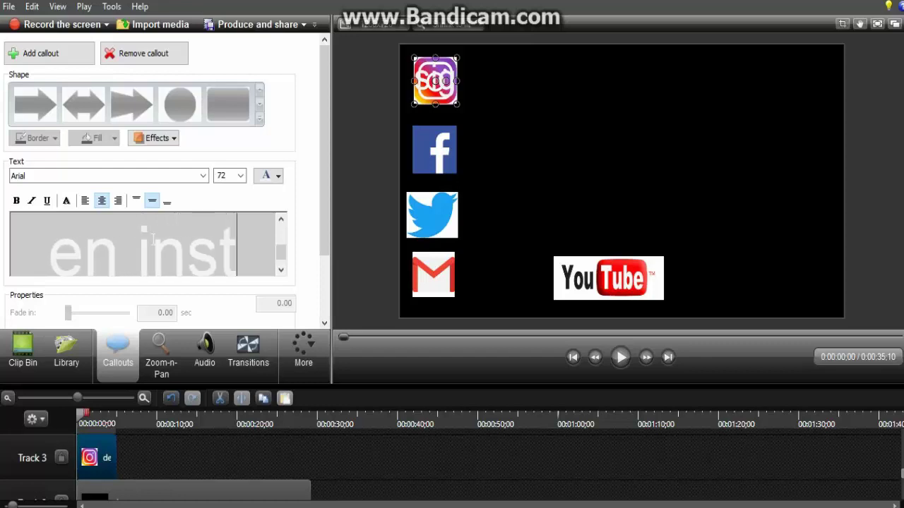
type("agram")
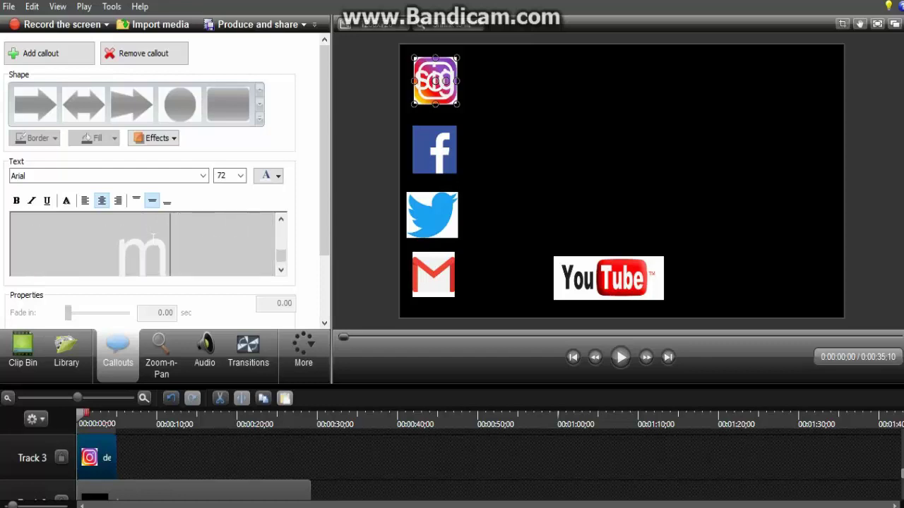
- Set the size of the entire "sigueme en instagram" text to 24
scroll(150, 261, "up", 3)
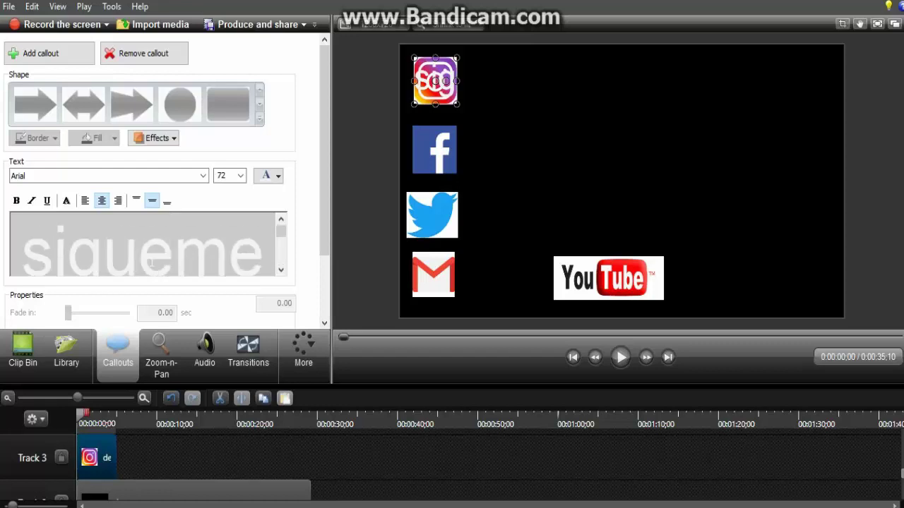
mouse_move(23, 249)
left_mouse_down()
mouse_move(138, 248)
mouse_move(23, 248)
left_mouse_up()
key("ctrl+a")
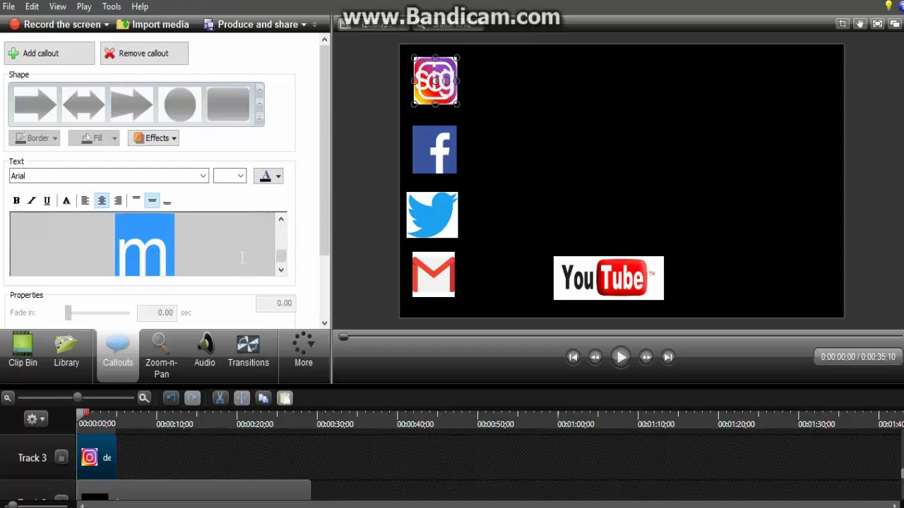
left_click(241, 176)
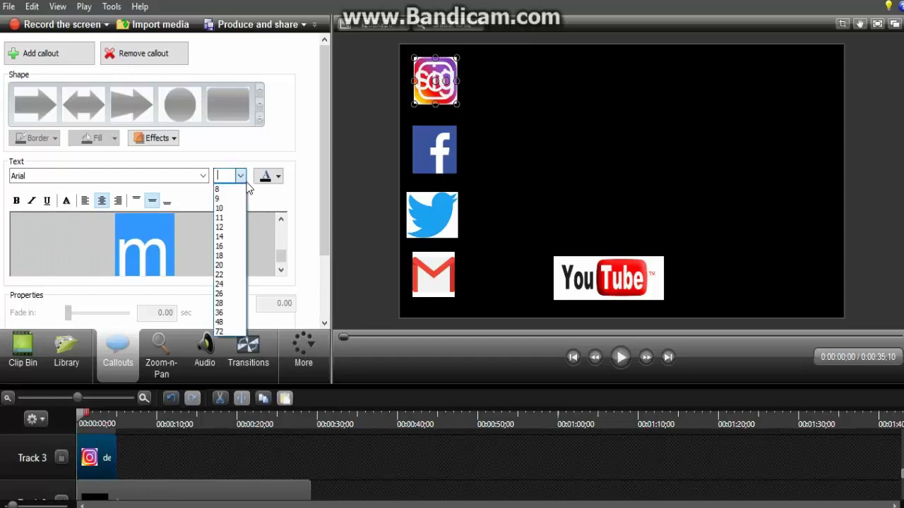
left_click(238, 284)
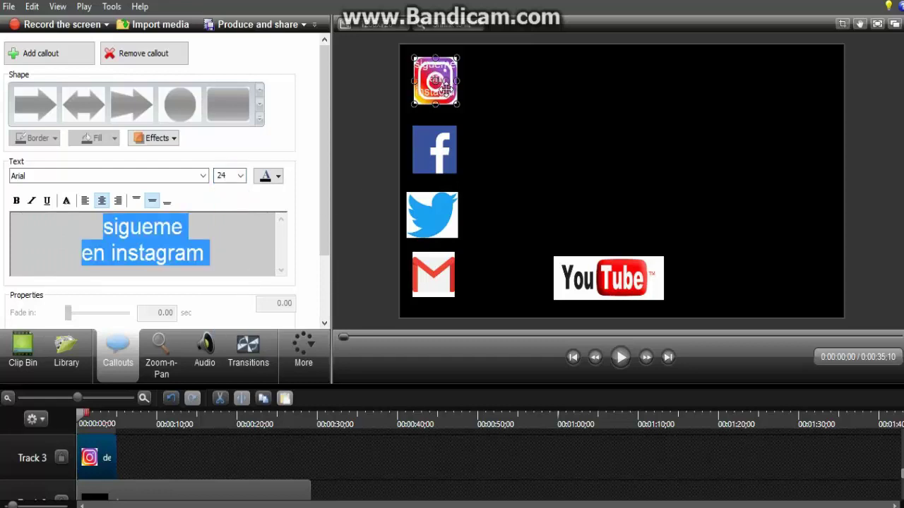
- Nudge the Instagram logo and its overlaid text slightly on the canvas
left_click_drag(441, 85, 444, 85)
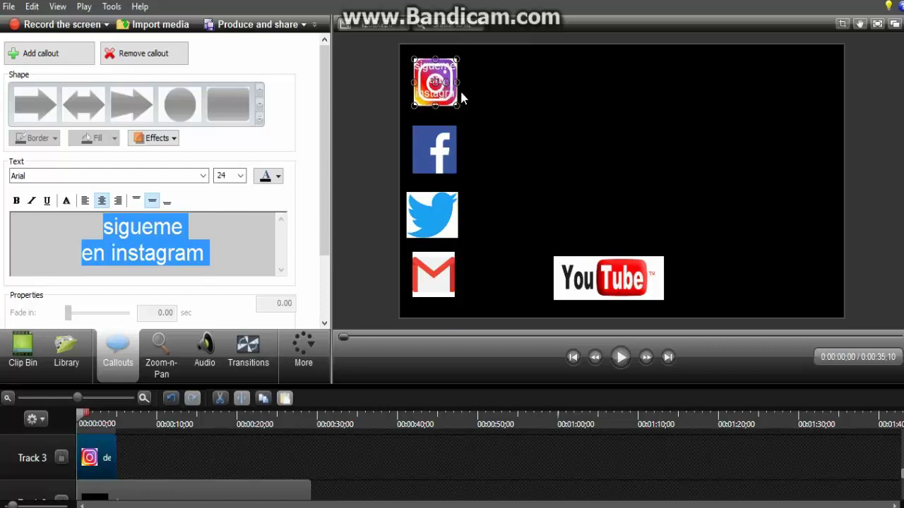
left_click(164, 448)
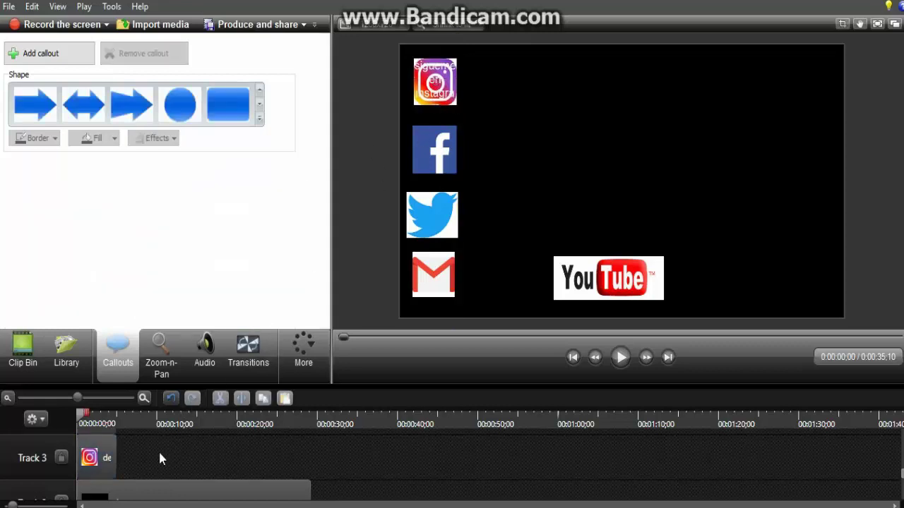
left_click(260, 121)
left_click(435, 101)
mouse_move(435, 100)
left_mouse_down()
mouse_move(460, 103)
mouse_move(432, 100)
mouse_move(435, 91)
left_mouse_up()
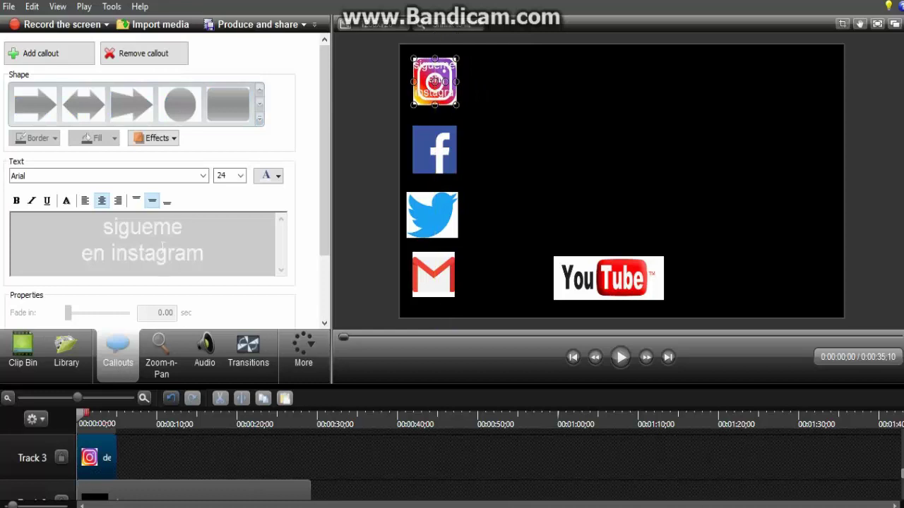
- Delete the entire "sigueme en instagram" text from the Instagram clip
double_click(104, 235)
left_click_drag(102, 235, 180, 267)
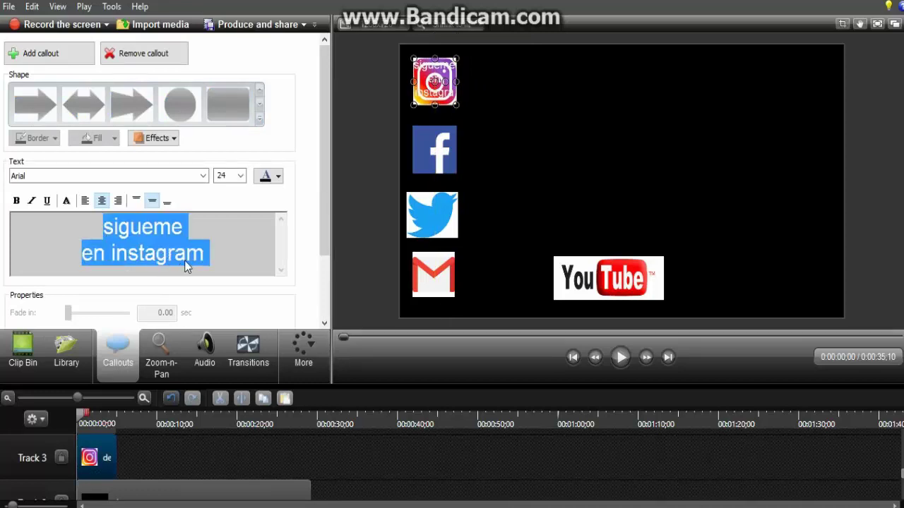
key("Delete")
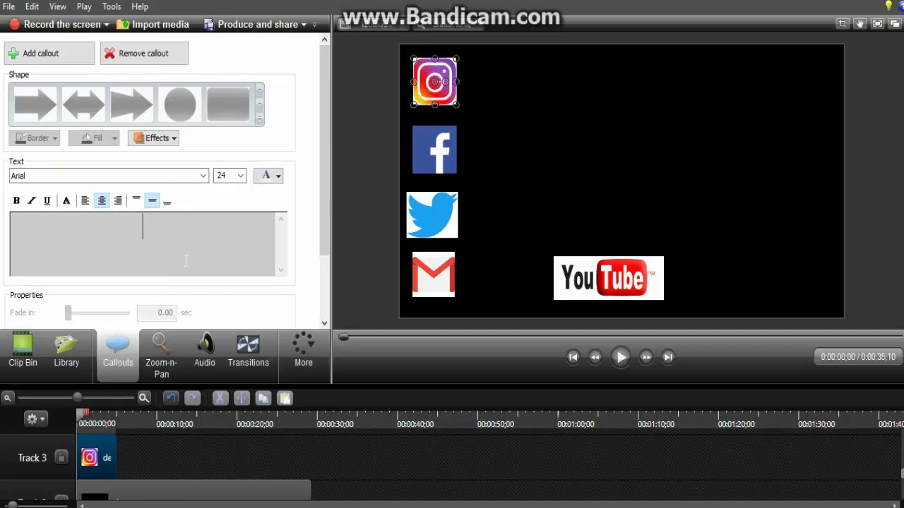
- Set the black background clip's text colour to white and try it with sample letters "hhhhh", clearing them again
left_click(510, 99)
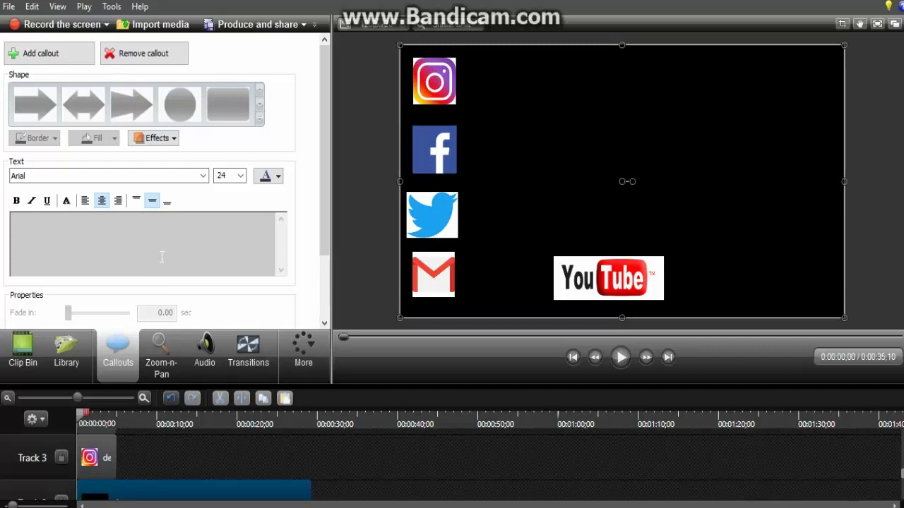
left_click(269, 177)
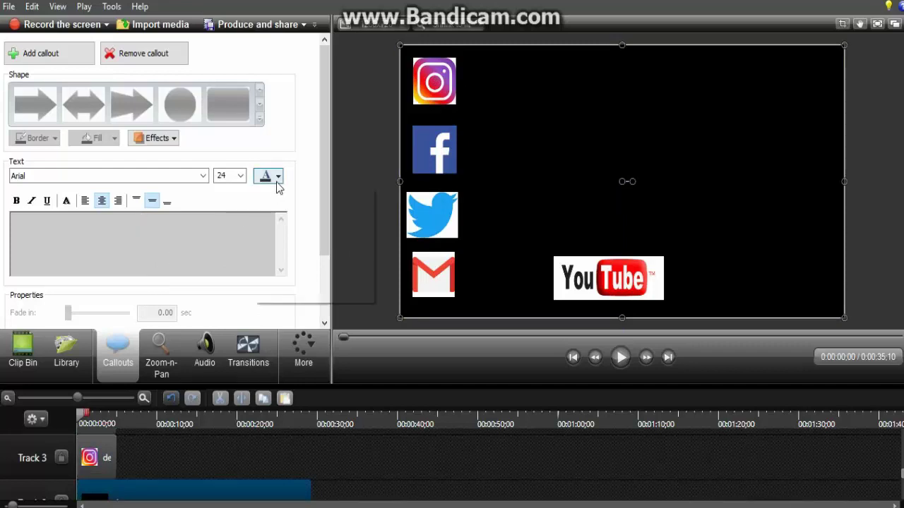
left_click(259, 220)
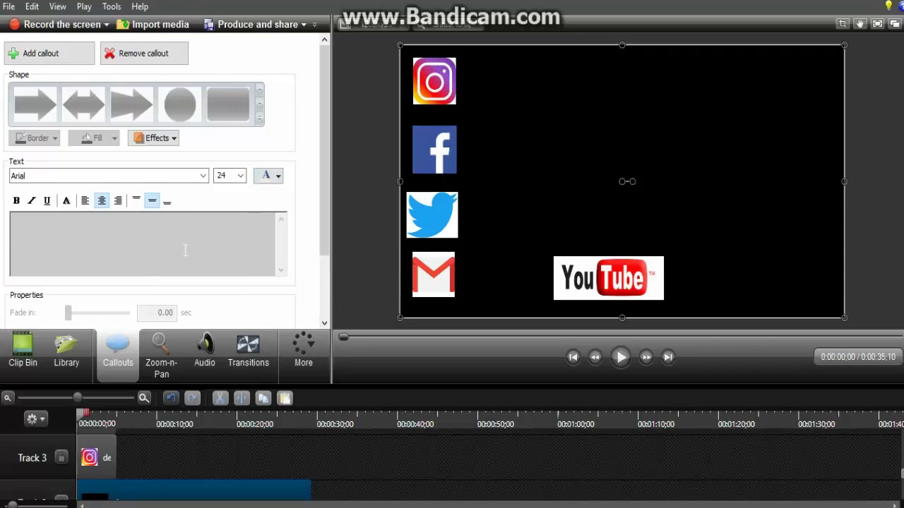
type("hhhhh")
key("BackSpace")
key("BackSpace")
key("BackSpace")
key("BackSpace")
key("BackSpace")
- Enter "siguene en instagram" followed by the account handle as the black background clip's text
type("sig")
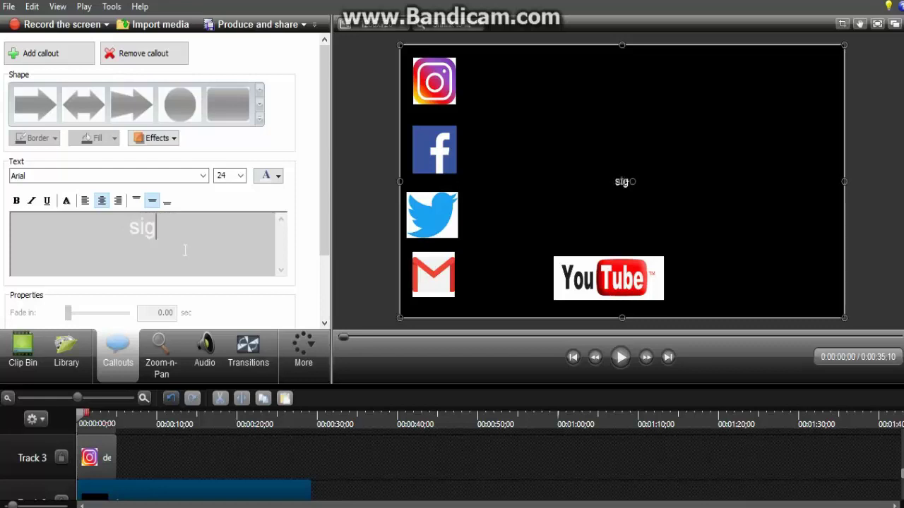
type("ue.")
key("BackSpace")
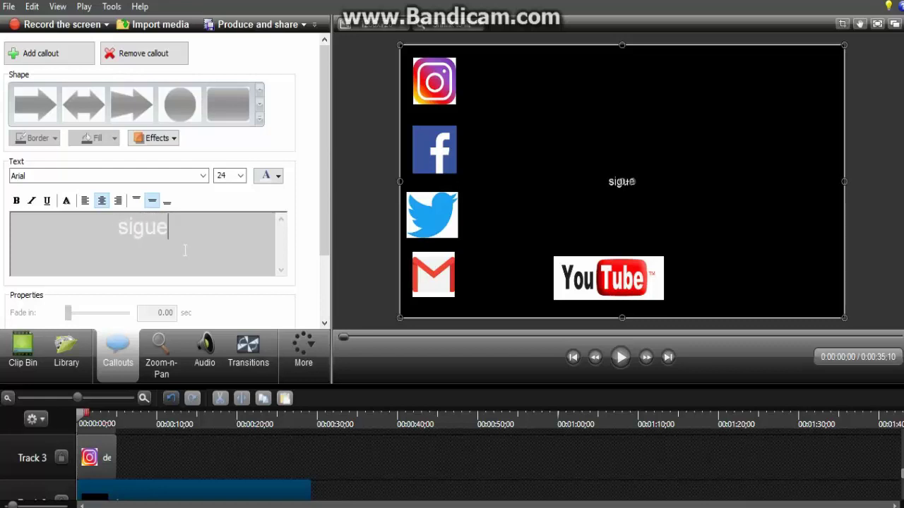
type("n")
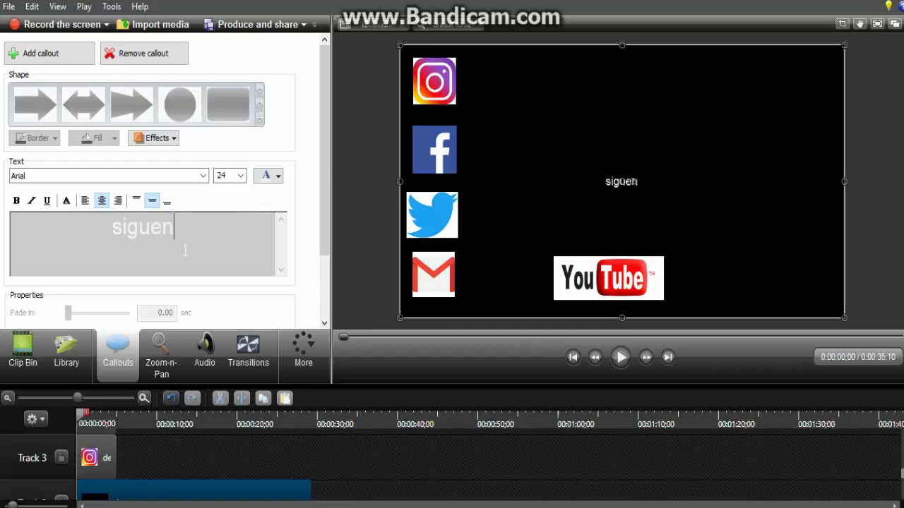
type("e en")
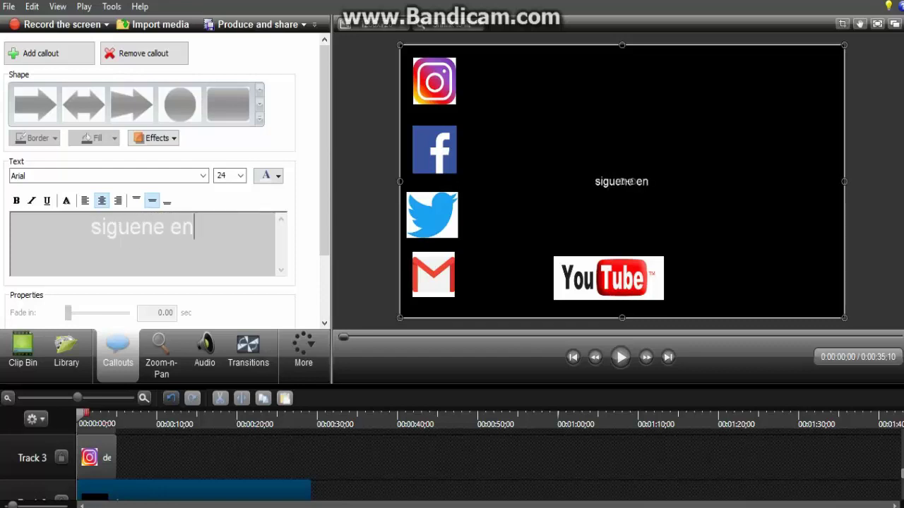
type(" instag")
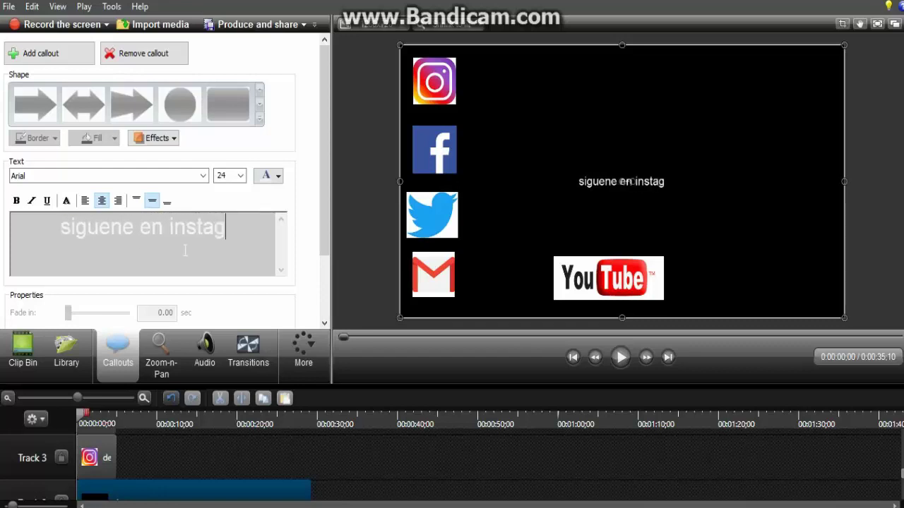
type("ram ")
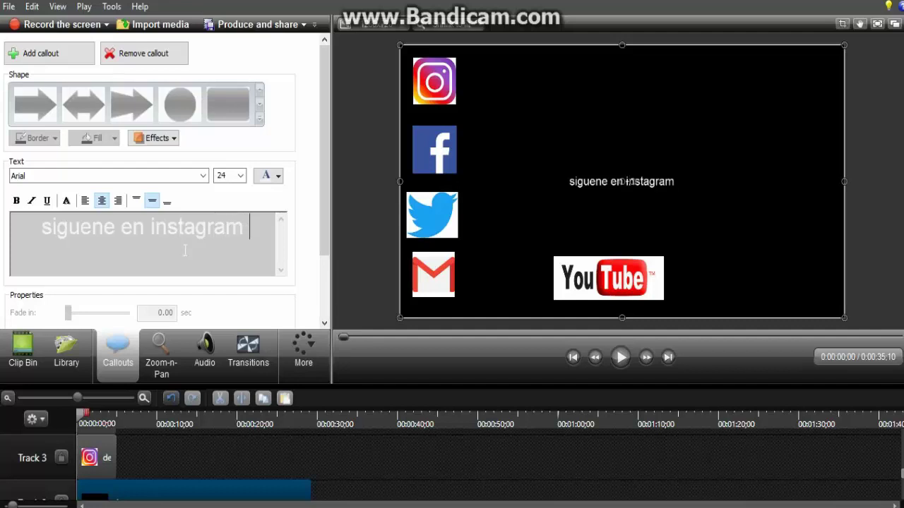
type("\"")
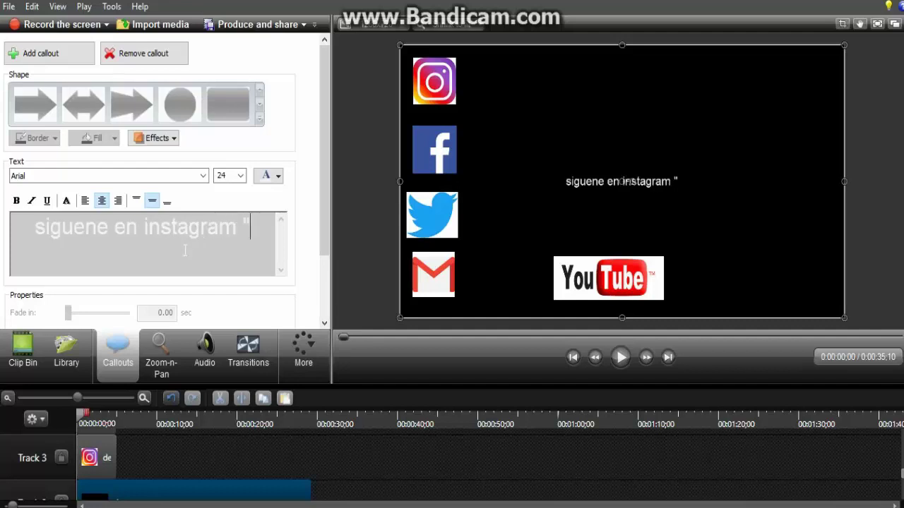
key("BackSpace")
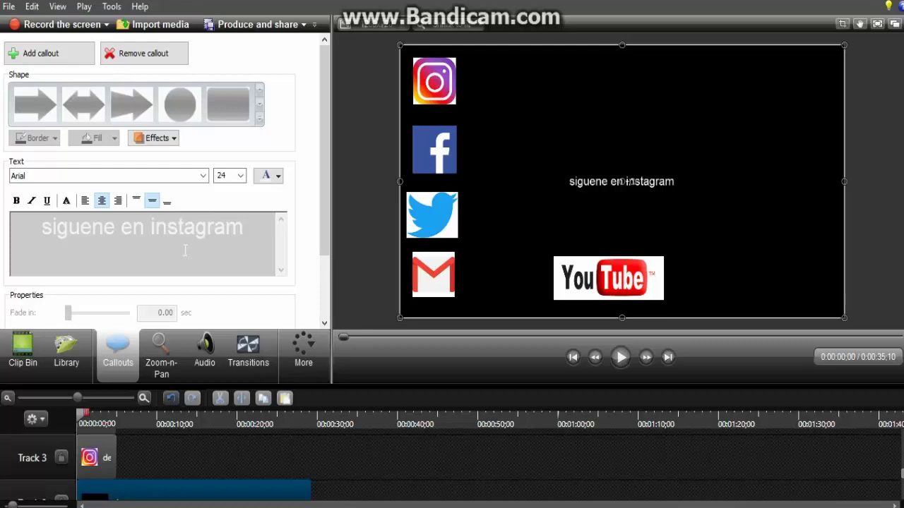
type("@")
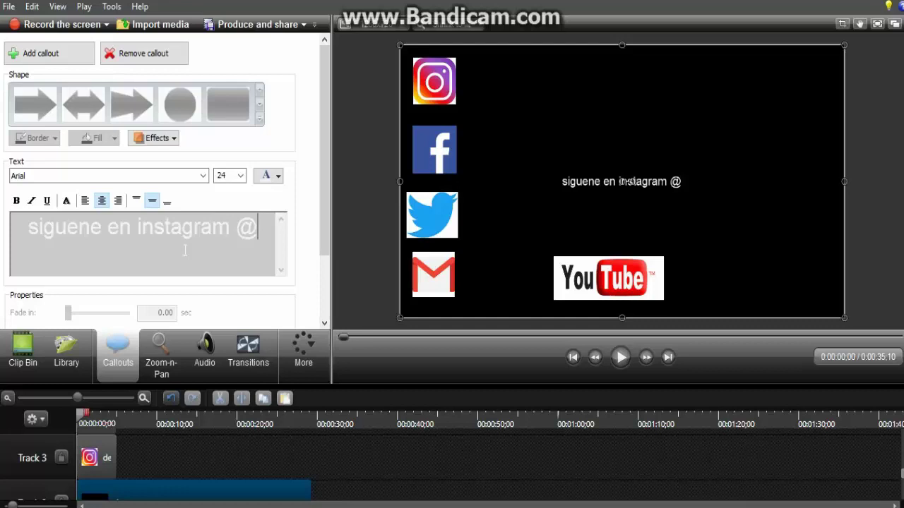
type("espin")
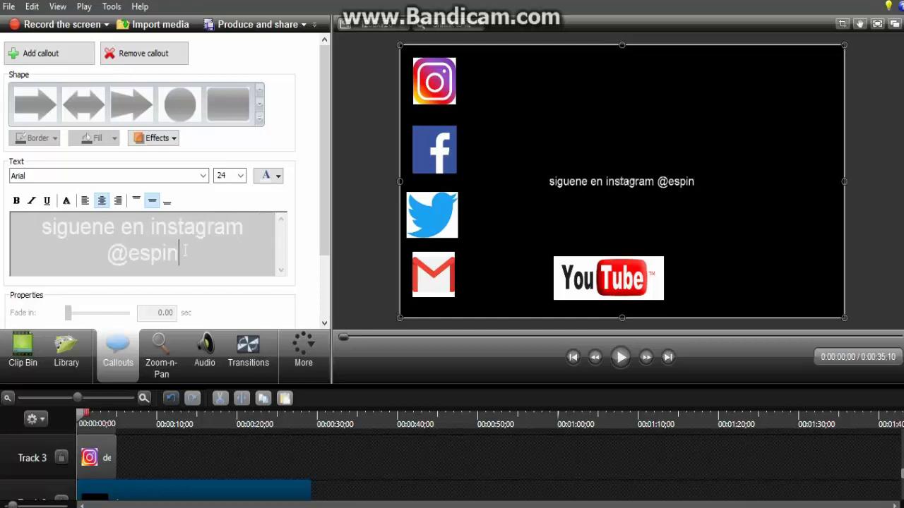
type("osa")
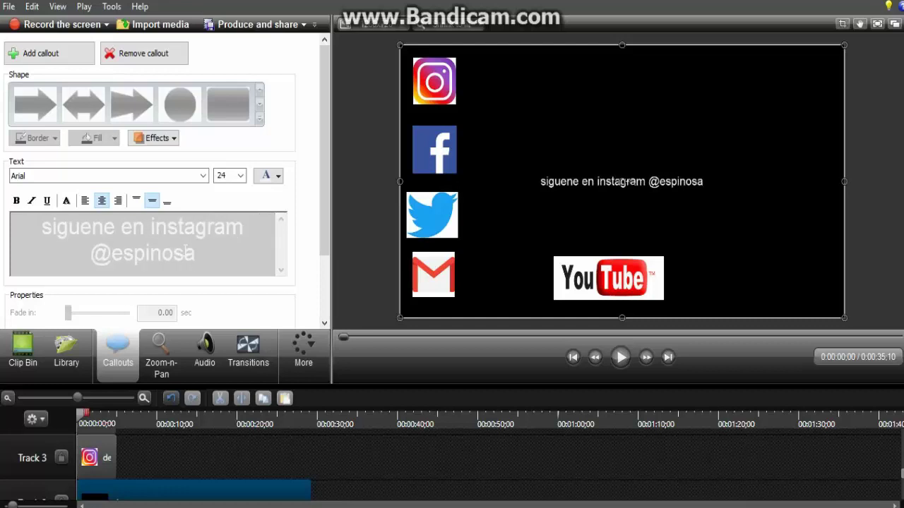
type(" marqu")
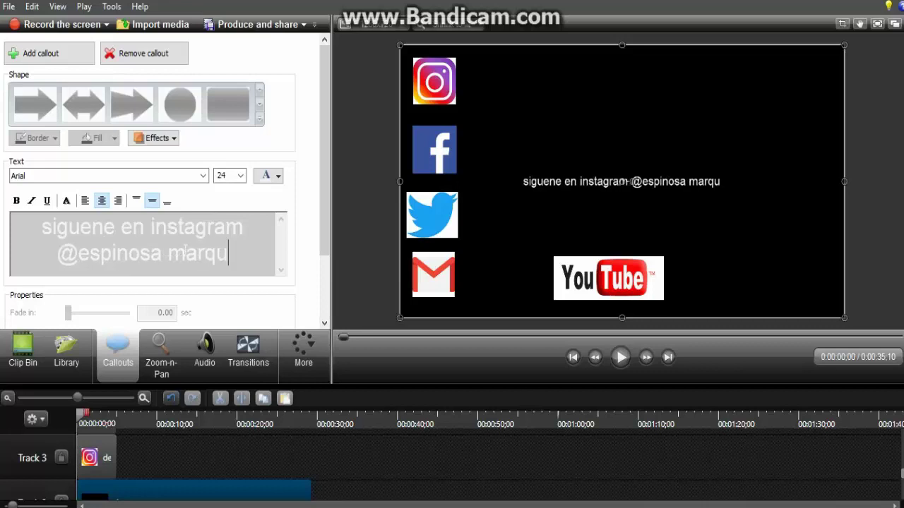
type("ez")
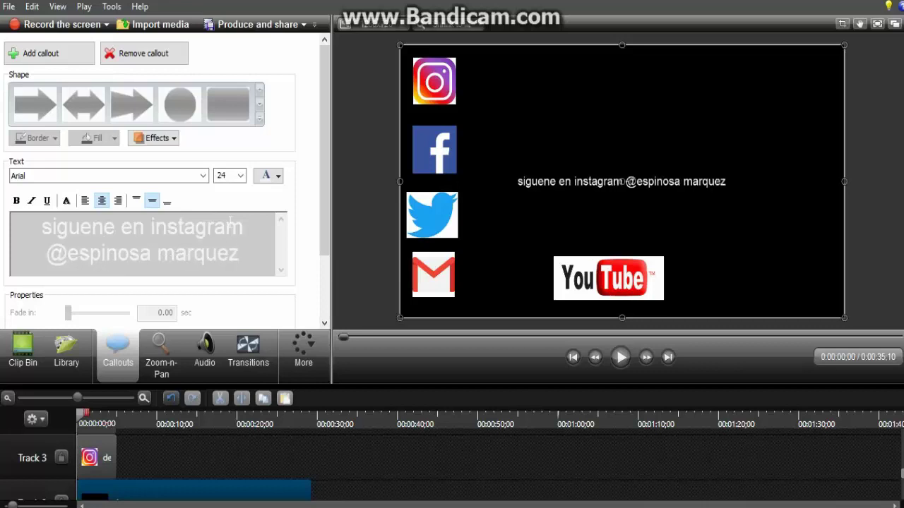
- Move the black background clip so its follow text sits directly beside the Instagram logo
left_click(614, 198)
left_click_drag(515, 171, 461, 66)
left_click(367, 248)
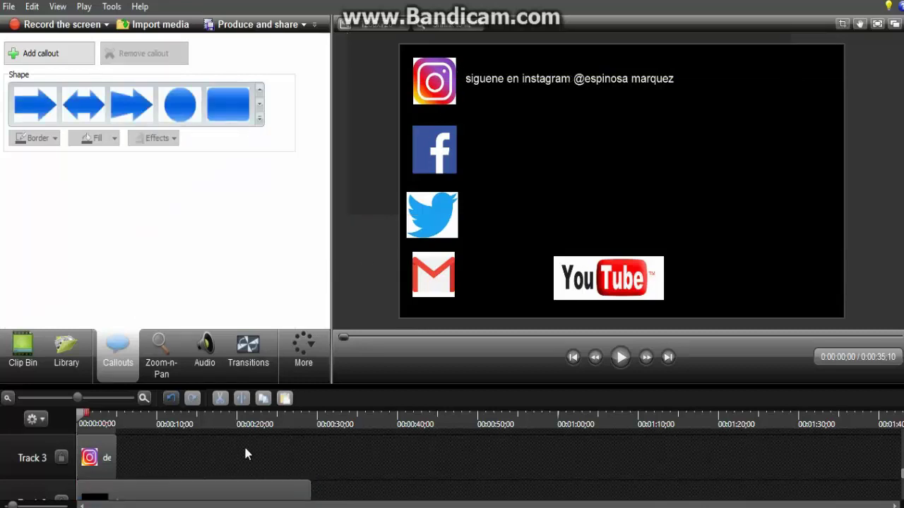
- Check the Facebook clip's empty text on Track 4 and reselect the black background clip holding the Instagram text
scroll(164, 461, "up", 1)
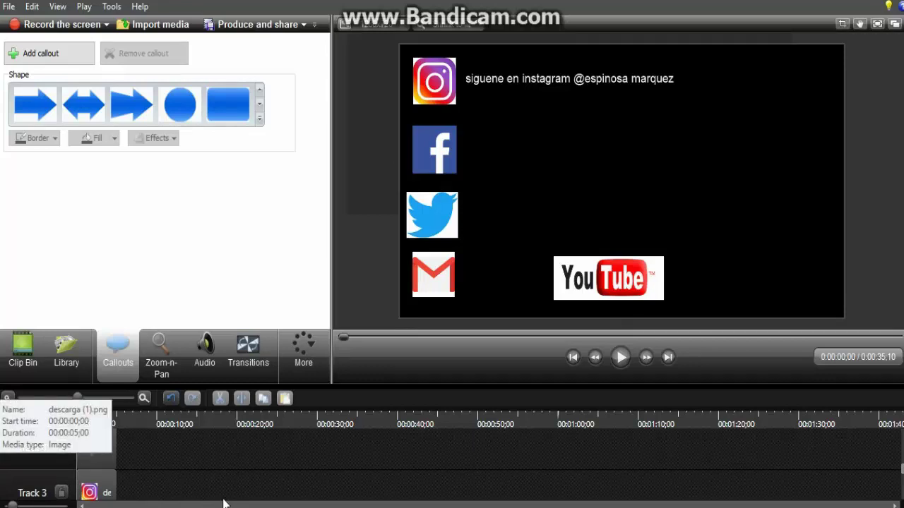
scroll(161, 485, "down", 1)
scroll(161, 485, "up", 1)
left_click(92, 443)
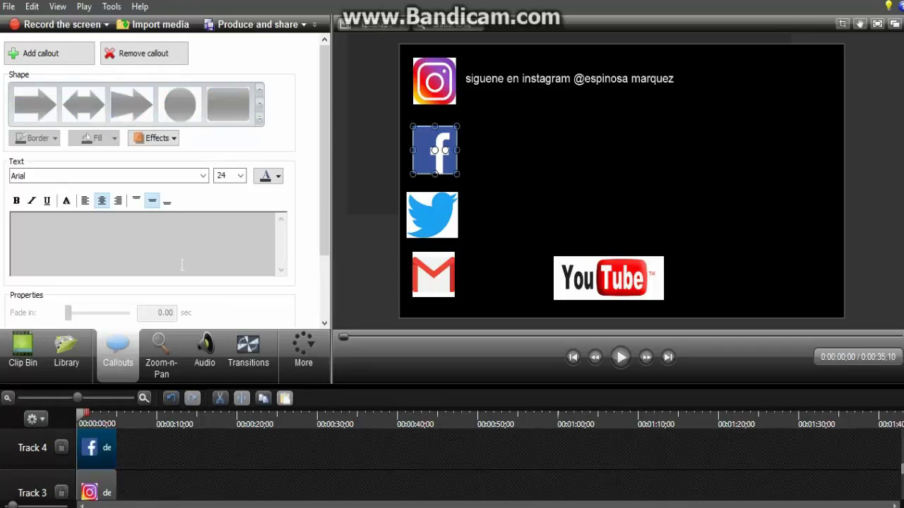
left_click(560, 152)
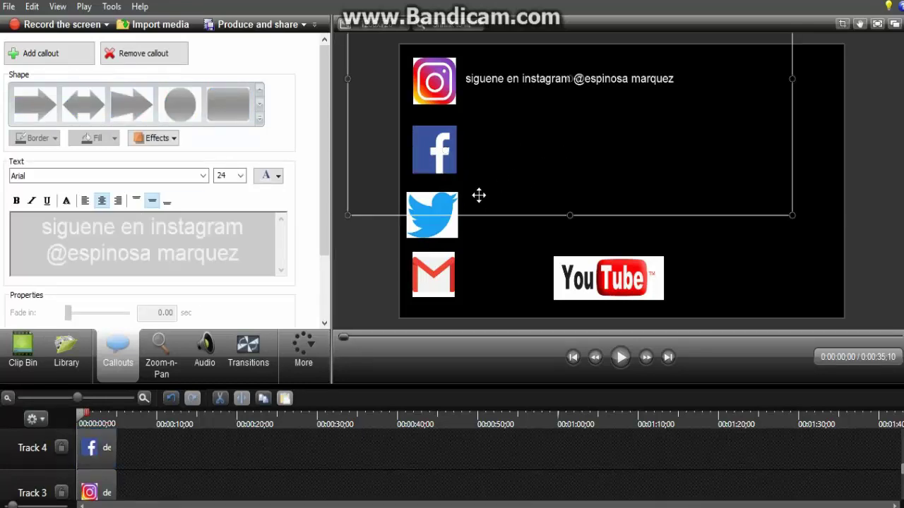
left_click(493, 264)
left_click(587, 152)
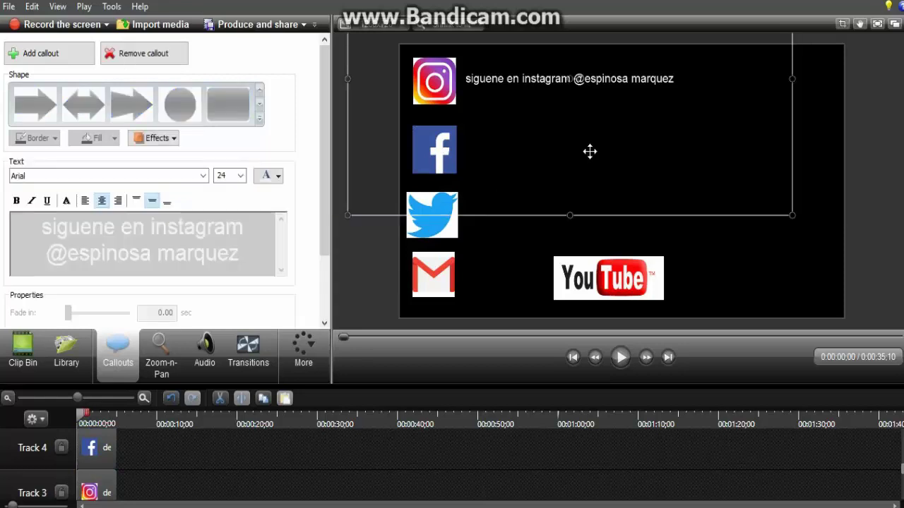